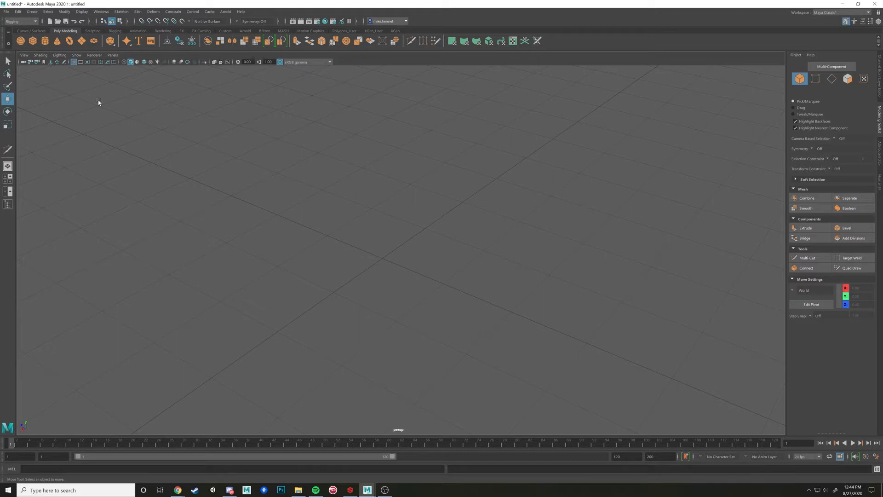
Create a polygon cube at the centre of the grid
left_click(32, 41)
scroll(365, 300, "up", 2)
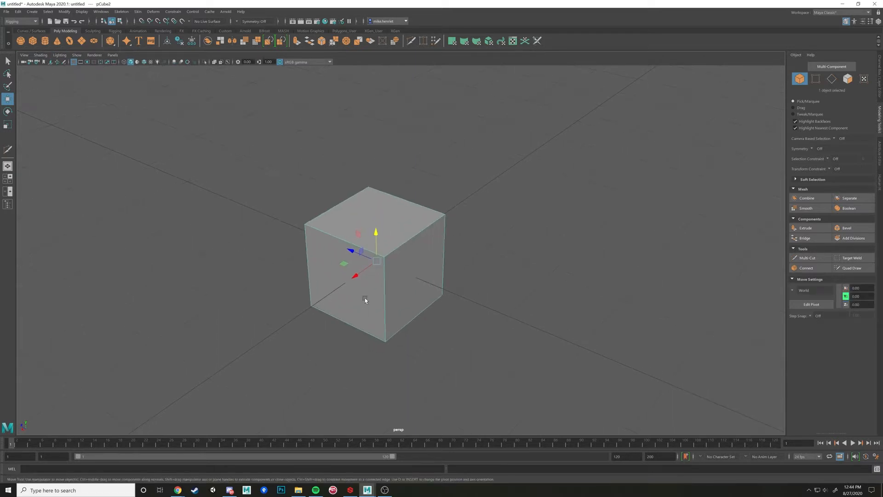
left_click_drag(79, 103, 295, 241, "alt")
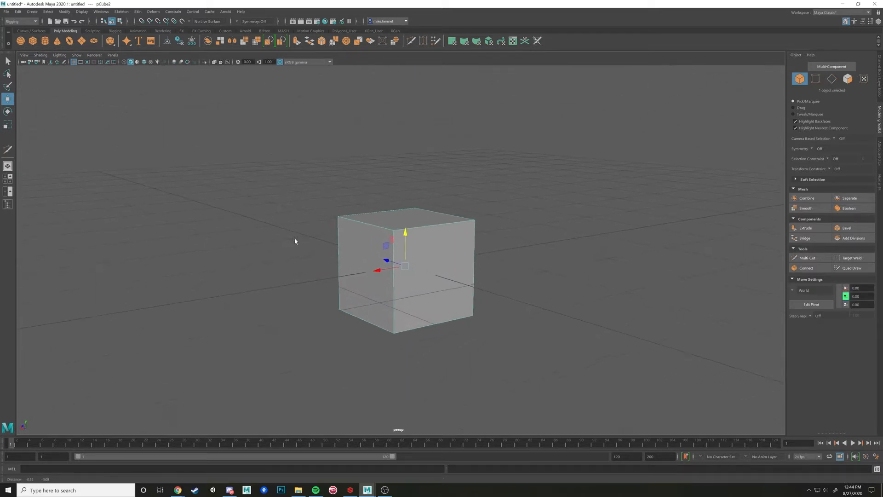
scroll(295, 241, "up", 1)
left_click(31, 12)
mouse_move(74, 41)
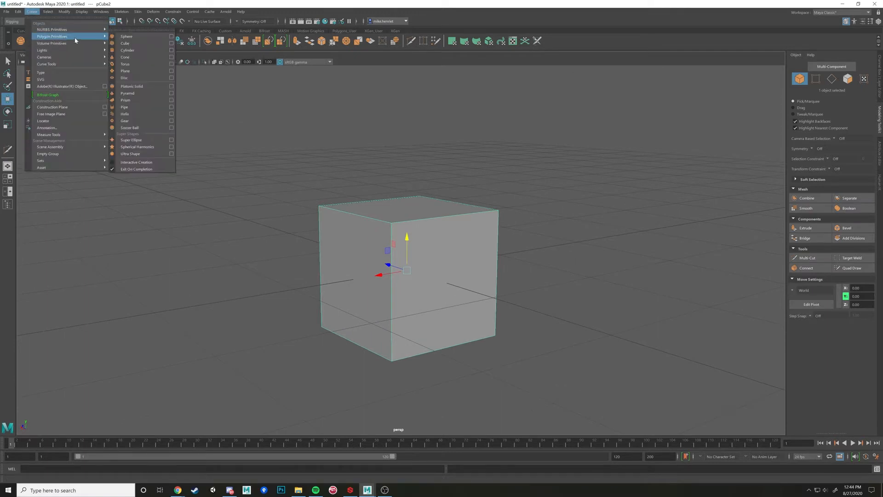
left_click(124, 43)
left_click_drag(378, 152, 418, 211, "alt")
Switch the cube to vertex component mode
right_click(419, 216)
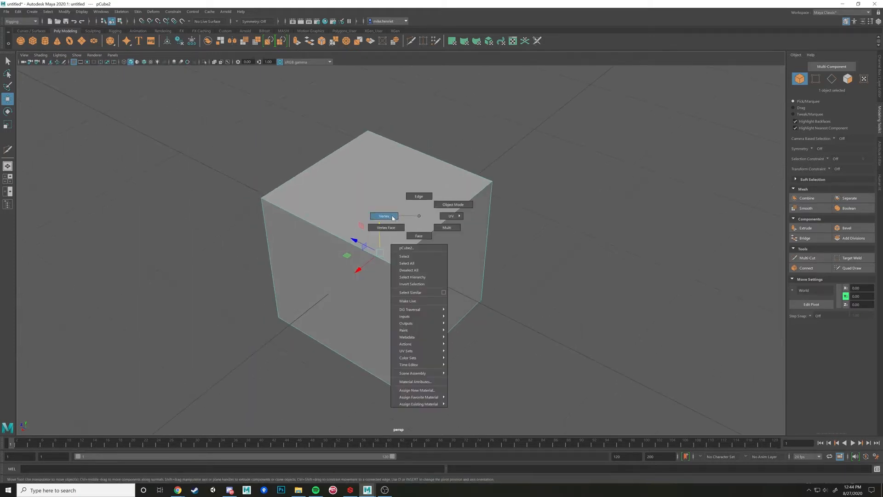
right_click_drag(393, 218, 420, 213)
mouse_move(478, 237)
left_mouse_down("alt")
mouse_move(416, 229)
mouse_move(486, 230)
left_mouse_up("alt")
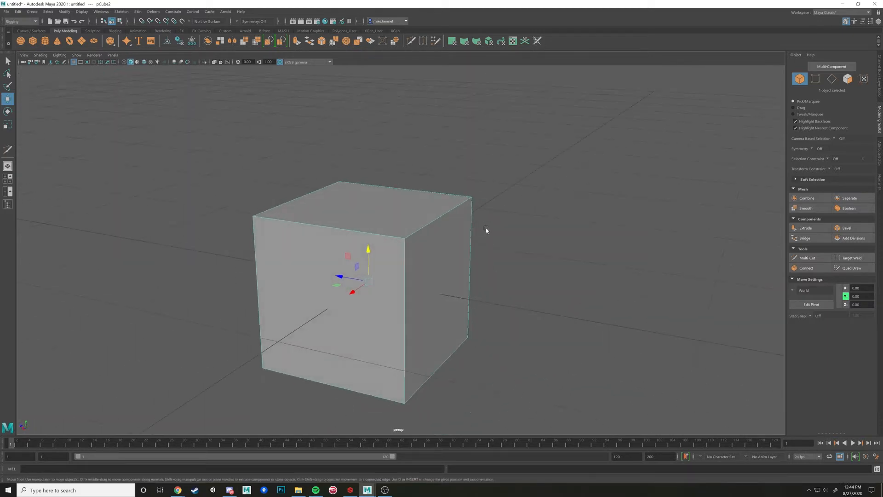
right_click(424, 219)
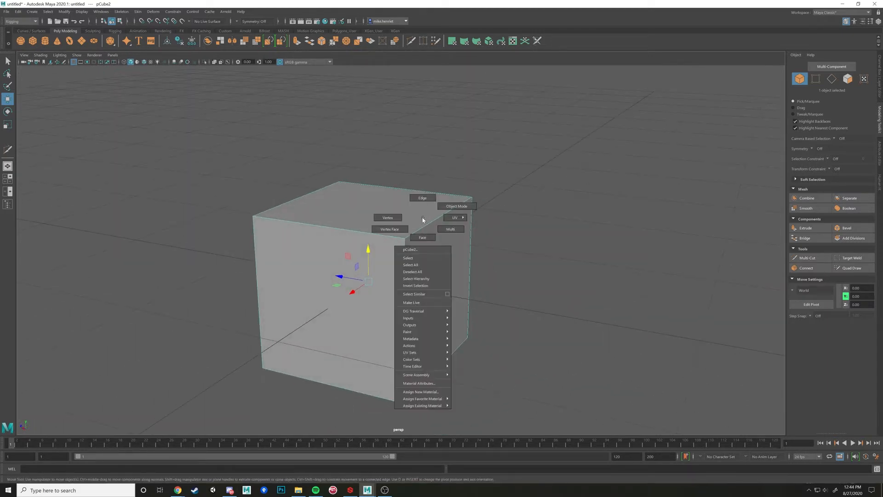
left_click(390, 219)
left_click_drag(521, 231, 504, 228, "alt")
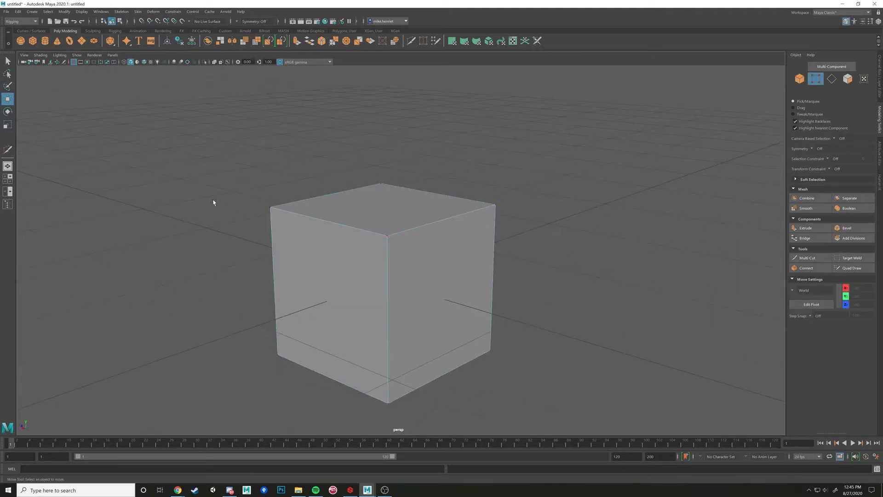
right_click_drag(368, 251, 394, 238)
Return to object mode, show the cube's channel values and move the whole cube freely around the grid's centre
left_click(547, 225)
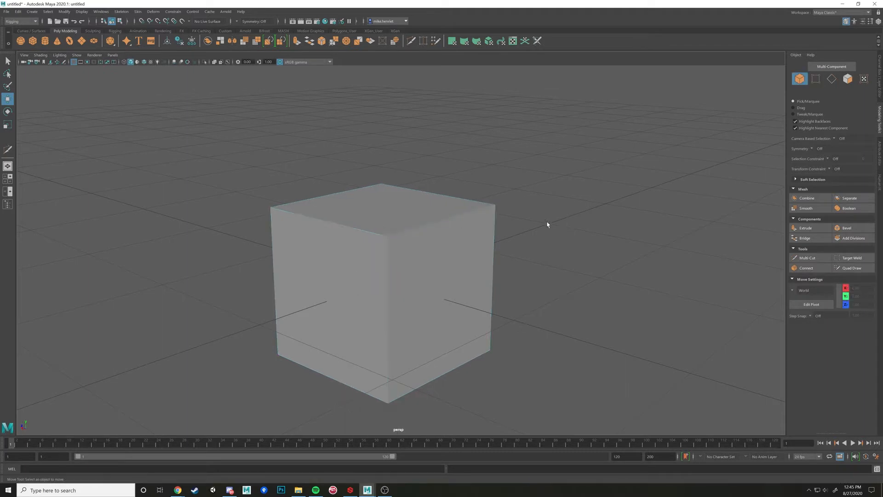
left_click(430, 238)
left_click_drag(389, 281, 313, 218)
left_click(880, 80)
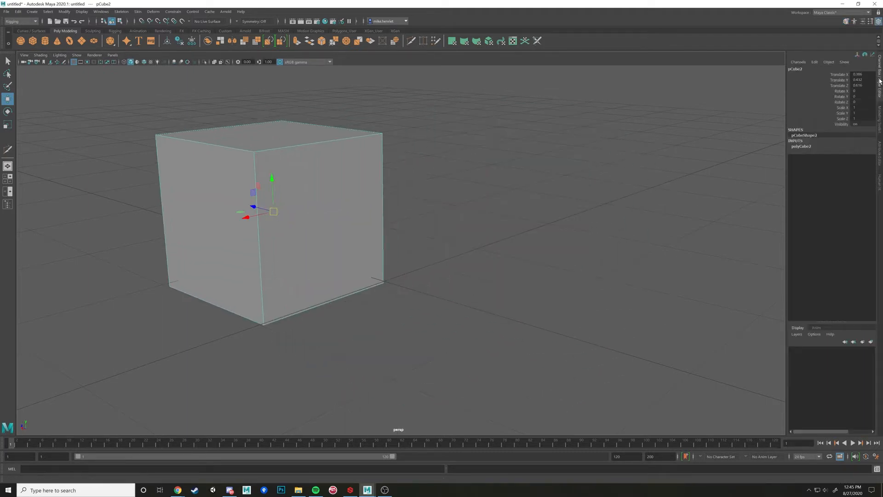
left_click_drag(276, 212, 372, 219)
Switch the cube to vertex mode and practise selecting both end vertices of its top front edge, clearing the selection at the end
right_click(395, 204)
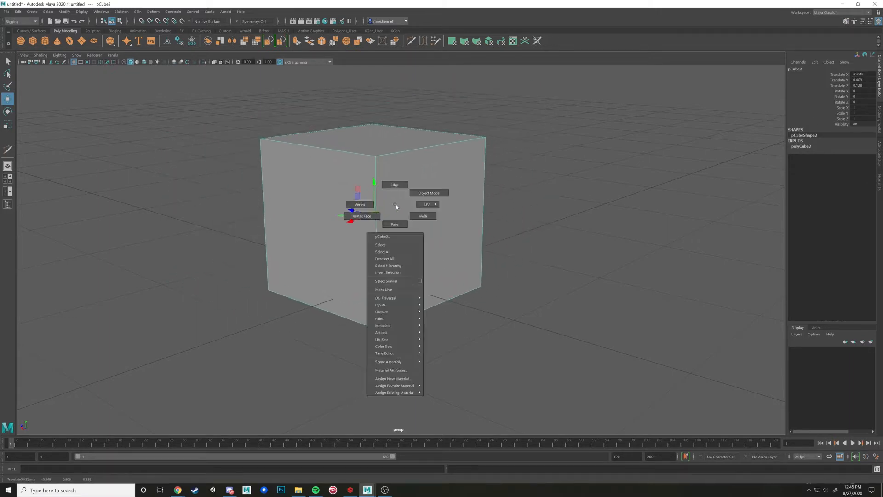
left_click(359, 204)
middle_click_drag(385, 162, 412, 255, "alt")
scroll(413, 256, "up", 3)
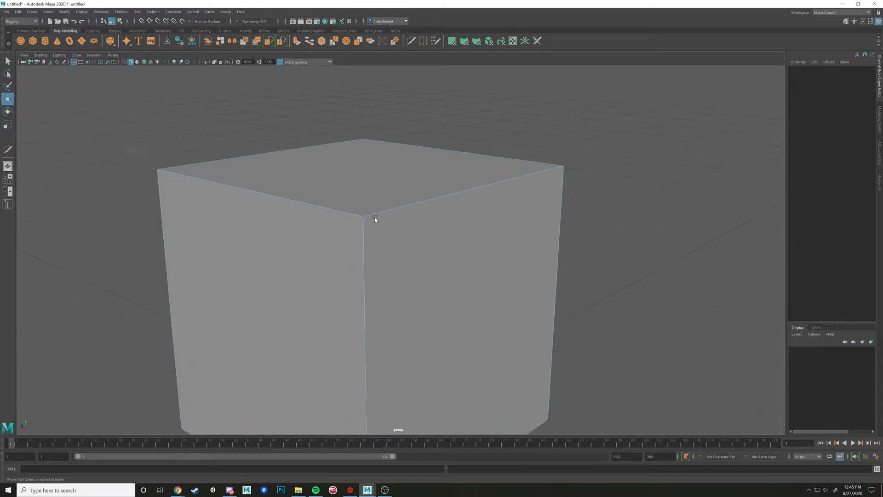
left_click(372, 217)
left_click(567, 167, "shift")
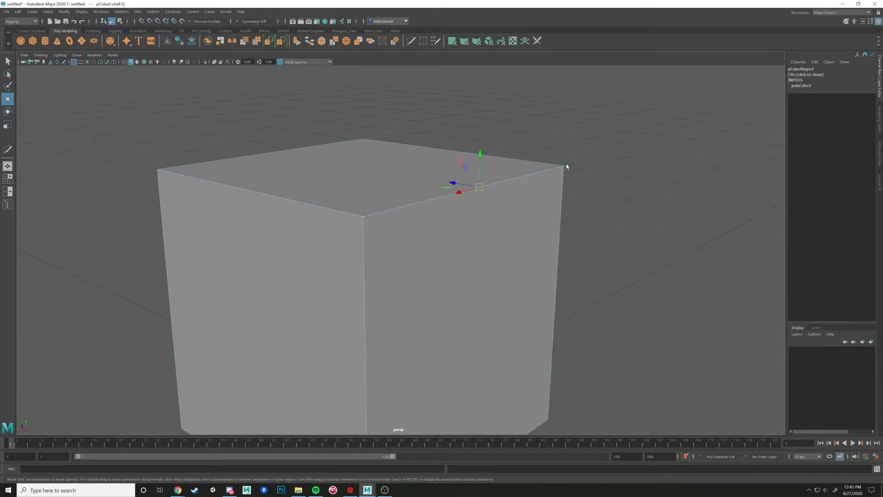
left_click(547, 227)
left_click(563, 166)
left_click(363, 216)
left_click(589, 162)
Select one top corner vertex of the cube and move it outward, keeping its height
left_click_drag(589, 162, 540, 213)
scroll(528, 198, "down", 5)
left_click(502, 203)
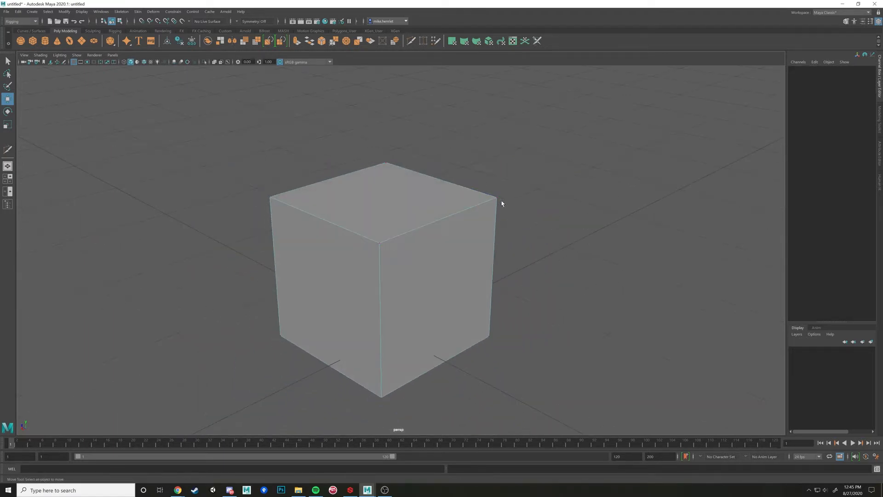
left_click(500, 202)
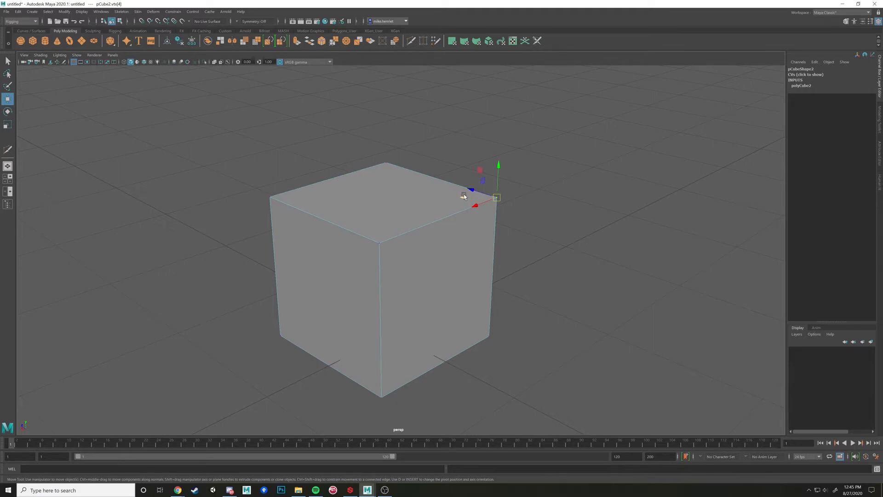
key("e")
key("w")
left_click_drag(464, 197, 526, 209)
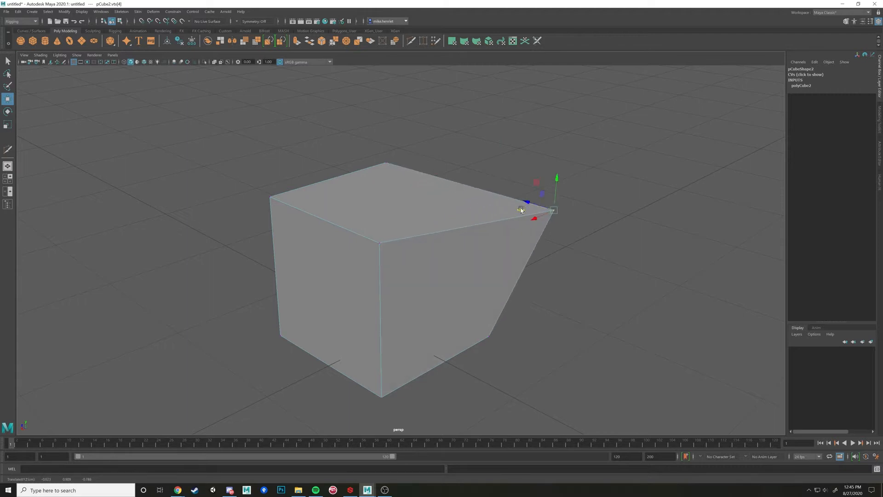
Move the neighbouring top corner vertex outward as well so that the whole side face slants
left_click_drag(530, 152, 259, 220, "alt")
left_click(414, 239)
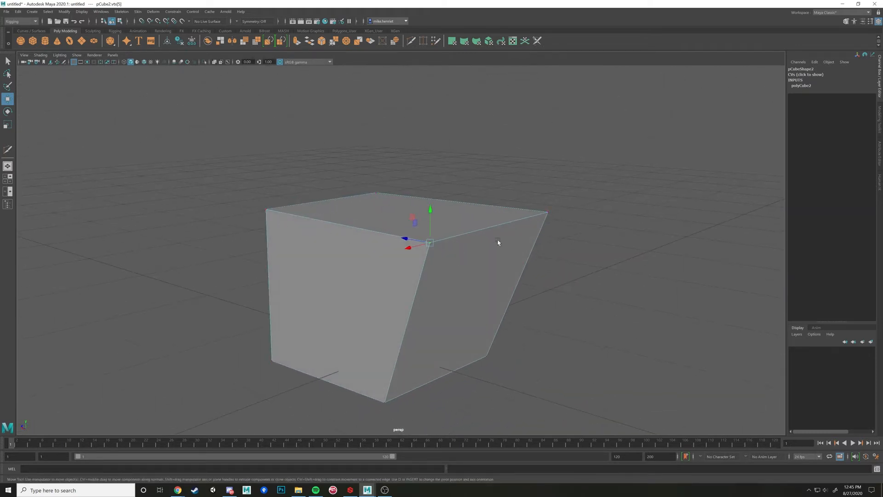
left_click_drag(498, 243, 557, 230, "alt")
Add the remaining top corner vertices to the selection one at a time
left_click(559, 221, "shift")
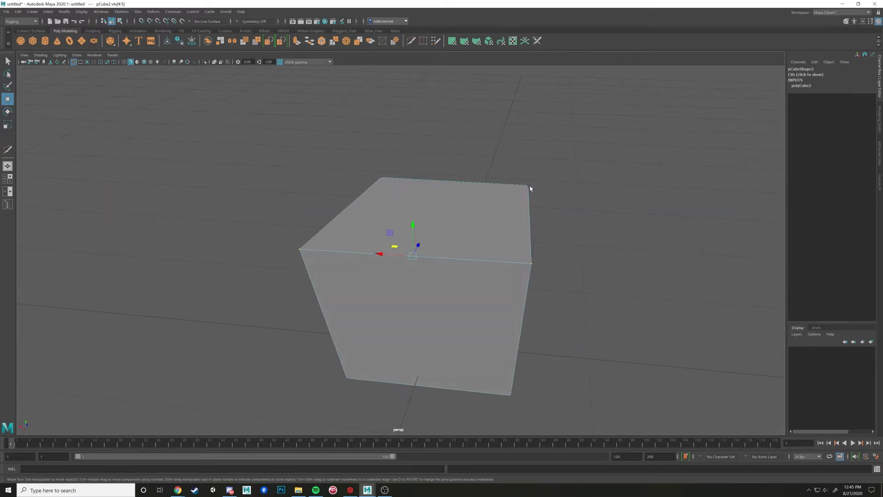
mouse_move(548, 242)
left_mouse_down("alt")
mouse_move(557, 241)
mouse_move(537, 254)
left_mouse_up("alt")
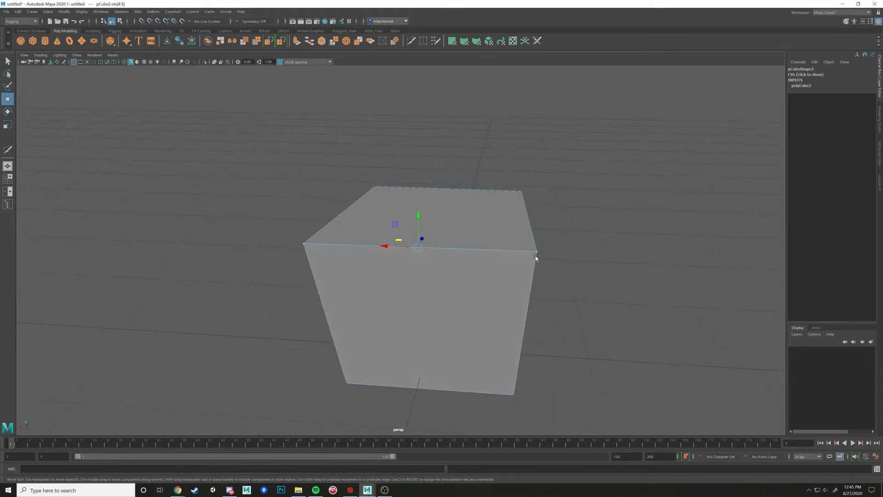
left_click(522, 201, "shift")
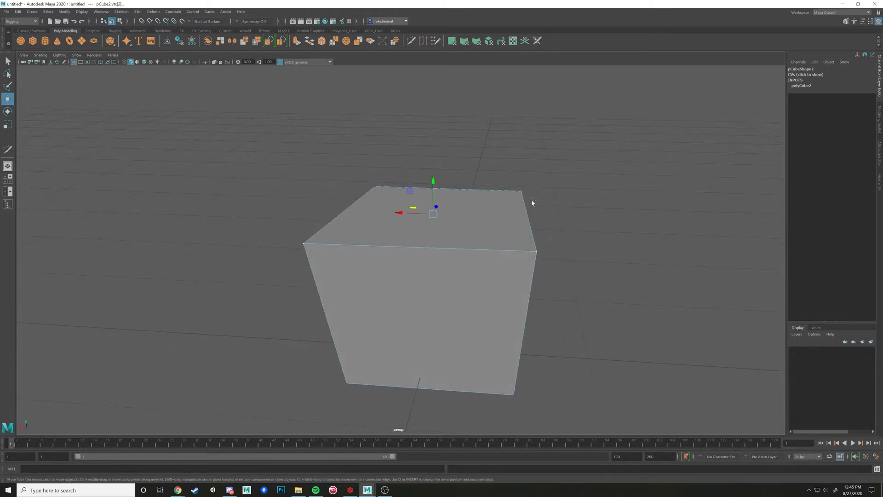
left_click(536, 252, "shift")
left_click(537, 252, "shift")
left_click_drag(426, 202, 376, 205, "alt")
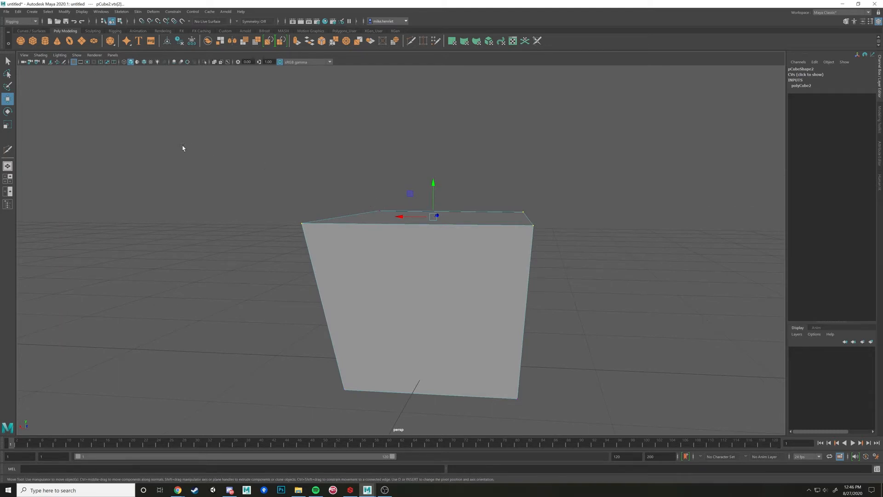
Marquee-select the vertices along the top of the cube from a side view
left_click_drag(201, 160, 601, 261)
left_click_drag(529, 260, 473, 242, "alt")
left_click_drag(237, 153, 377, 238)
left_click_drag(184, 139, 610, 249)
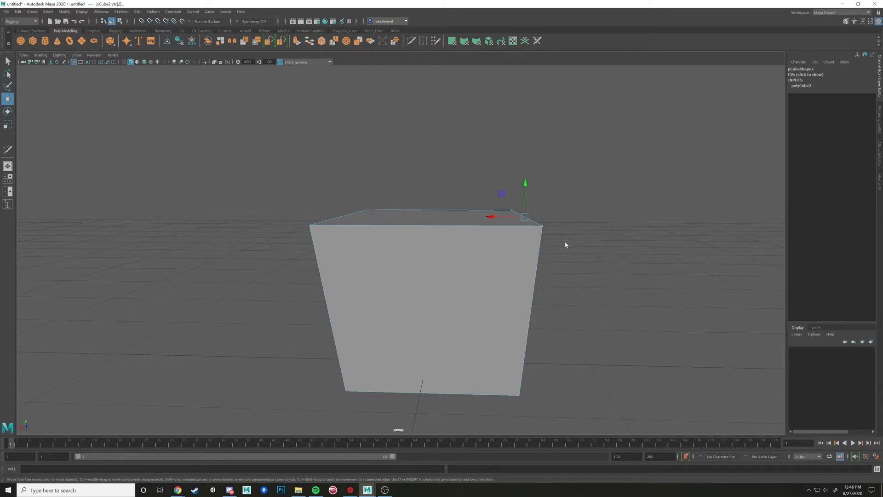
left_click_drag(527, 247, 429, 176, "alt")
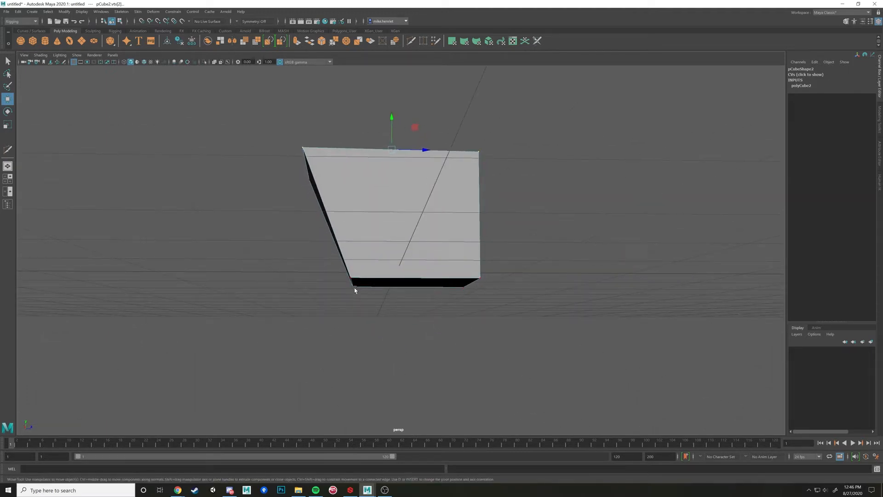
mouse_move(427, 290)
left_mouse_down("alt")
mouse_move(390, 290)
mouse_move(439, 282)
left_mouse_up("alt")
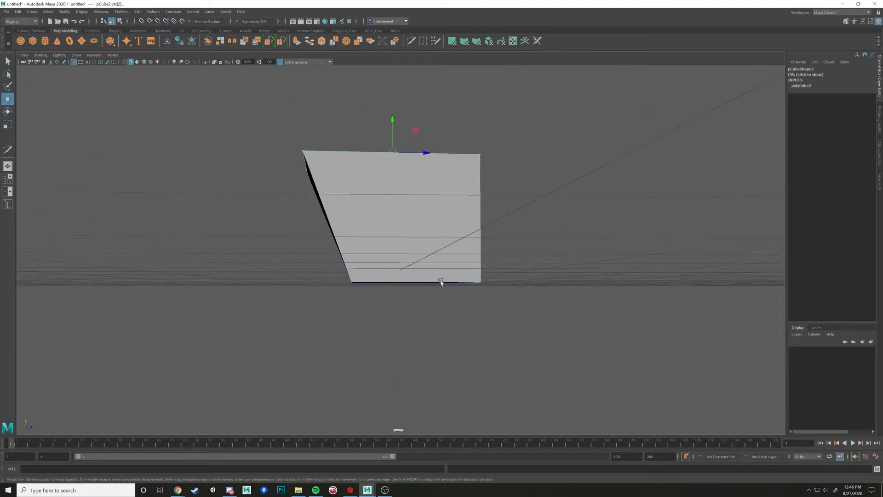
Switch the cube to face mode, select its bottom face and clear the selection
right_click(396, 274)
right_click_drag(396, 274, 396, 290)
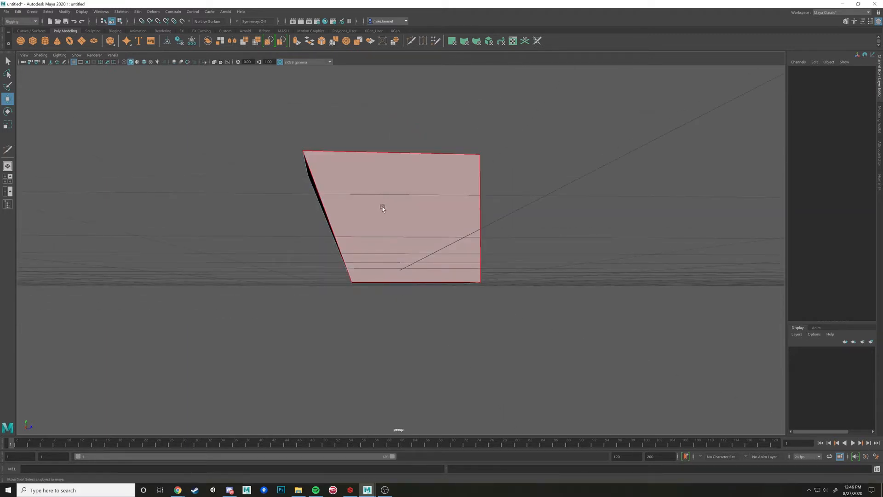
right_click(381, 192)
right_click_drag(381, 192, 385, 214)
left_click_drag(384, 214, 417, 236, "alt")
left_click(417, 276)
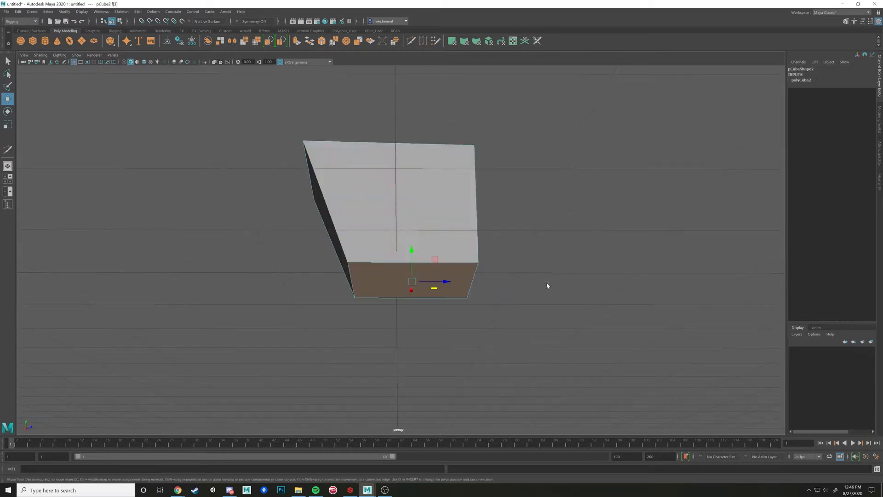
left_click(546, 284)
Marquee-select faces from a side view and check the selection from underneath the cube
left_click_drag(478, 245, 480, 253, "alt")
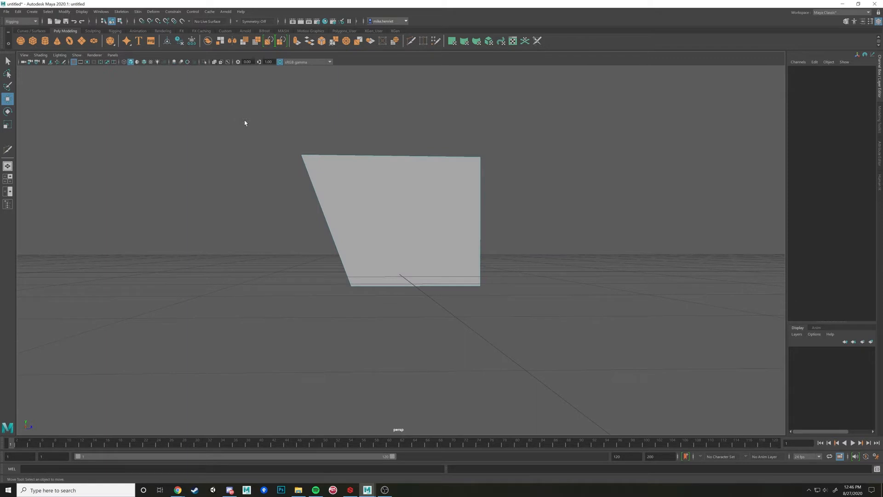
left_click_drag(341, 193, 365, 214, "alt")
left_click_drag(233, 112, 526, 229)
left_click_drag(262, 118, 663, 340, "shift")
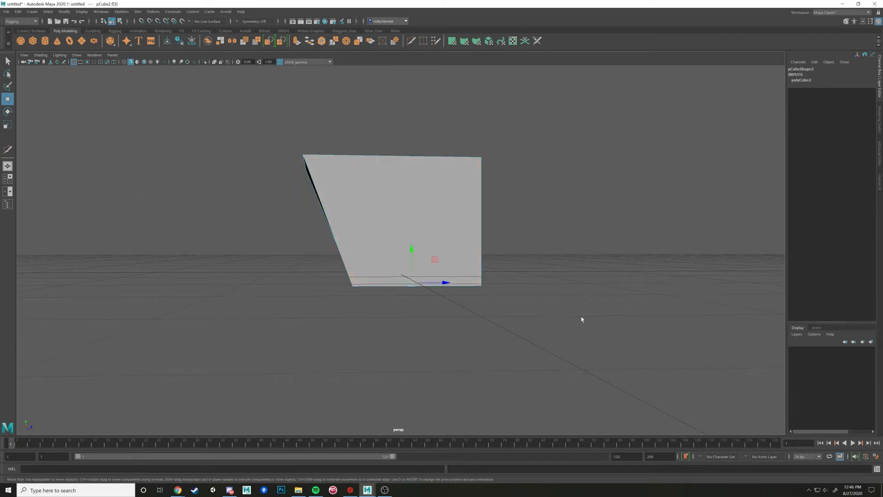
left_click_drag(539, 309, 560, 284, "alt")
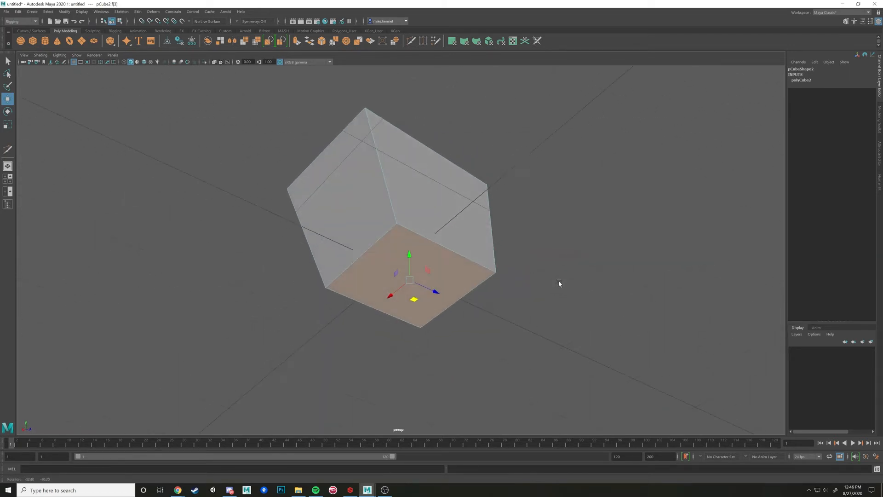
Switch the cube back to vertex mode and select a bottom corner vertex of the slanted side
left_click_drag(479, 270, 422, 240, "alt")
left_click_drag(379, 208, 374, 214, "alt")
right_click_drag(375, 214, 339, 214)
scroll(348, 211, "down", 2)
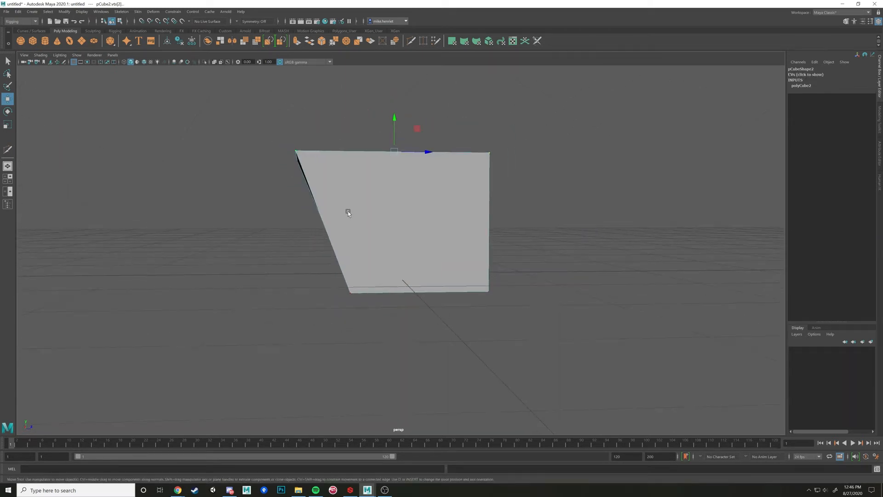
middle_click_drag(348, 211, 408, 232, "alt")
scroll(407, 231, "up", 2)
left_click_drag(407, 231, 394, 238, "alt")
left_click(381, 324)
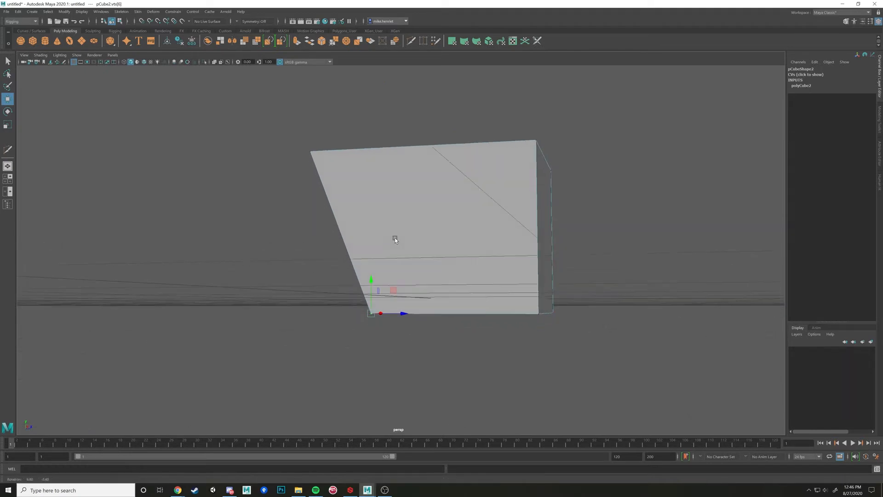
Marquee-select the vertices at the slanted side's upper corner, including the hidden one behind
left_click(299, 141)
left_click_drag(331, 181, 415, 219)
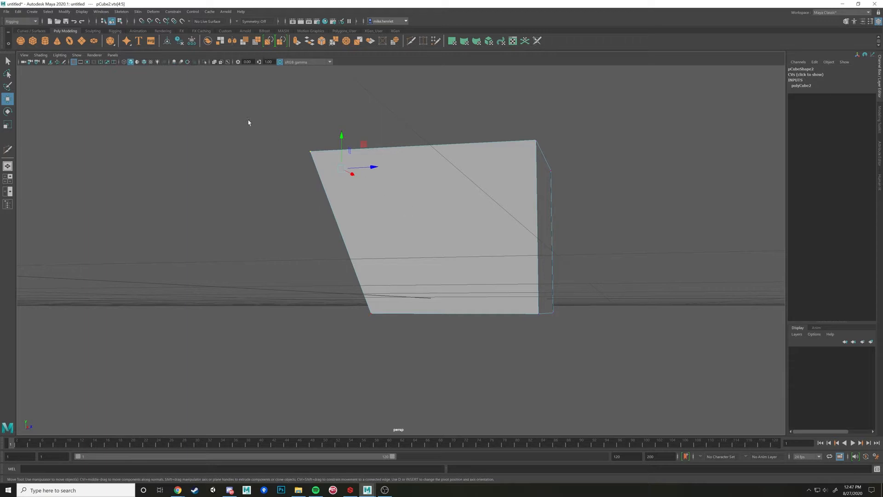
left_click_drag(252, 119, 463, 259)
left_click_drag(262, 100, 449, 248)
left_click_drag(279, 119, 405, 200)
left_click_drag(339, 175, 357, 187, "alt")
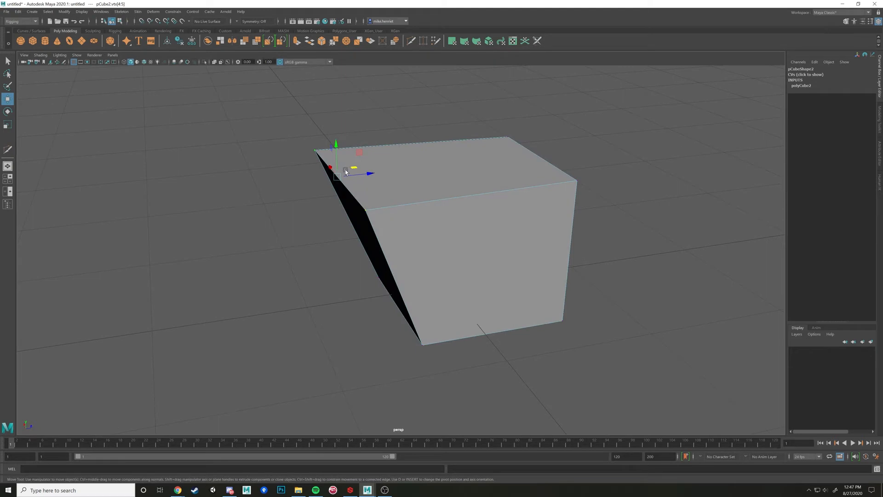
left_click_drag(345, 167, 461, 256, "alt")
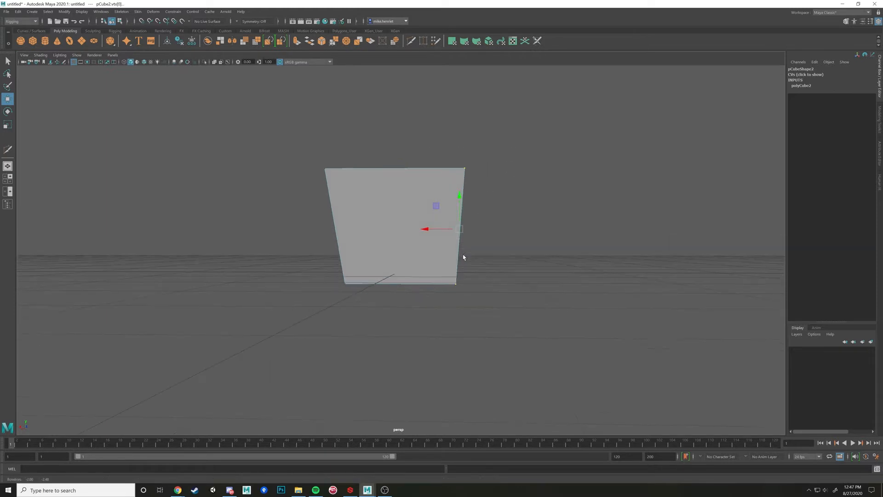
Marquee-select all vertices of one side of the cube and move them outward along the X axis
left_click_drag(532, 119, 405, 334)
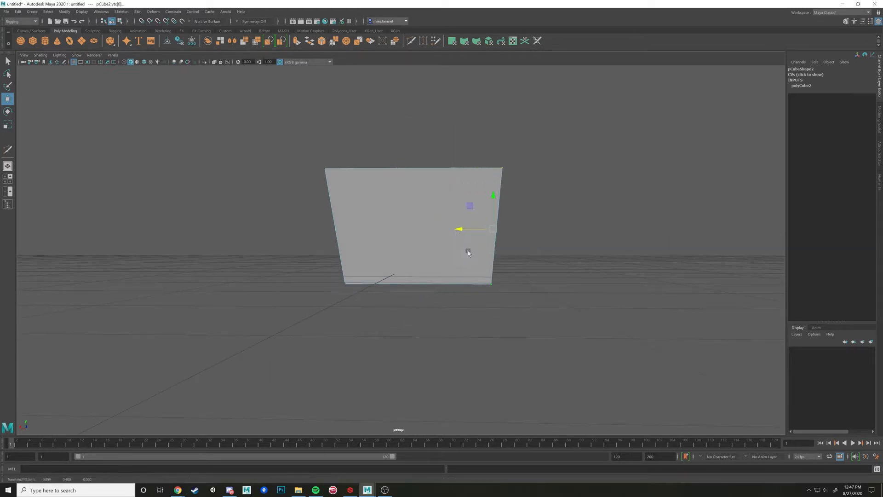
left_click_drag(468, 250, 424, 235, "alt")
right_click(424, 235)
right_click_drag(424, 235, 389, 234)
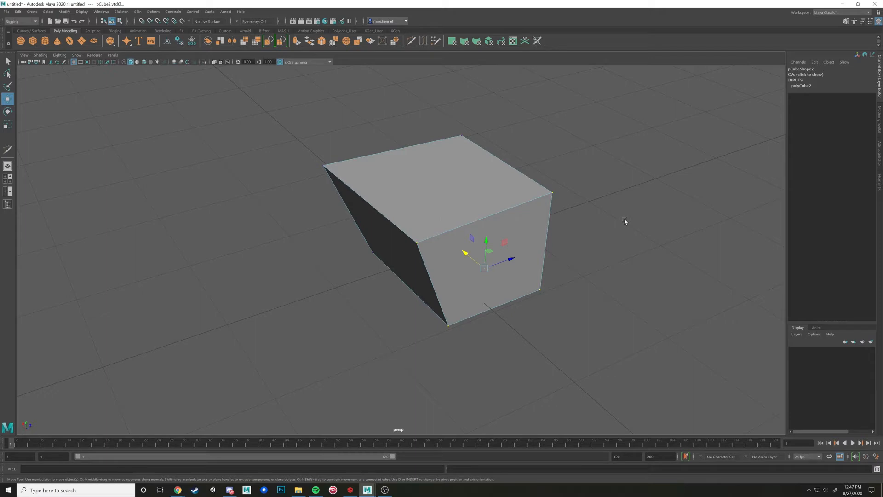
Clear the selection and select the single top corner vertex opposite the slanted side
left_click(573, 208)
left_click(551, 192)
left_click(552, 193)
left_click(583, 251)
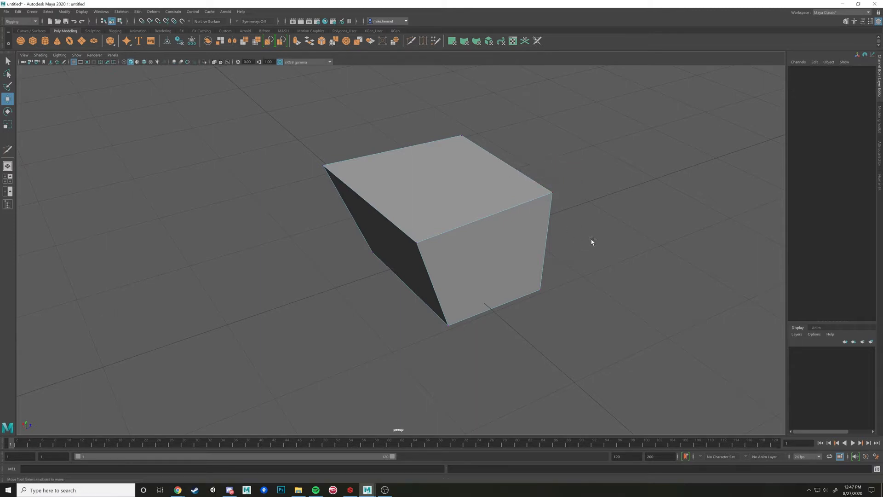
left_click(551, 193)
Marquee-select the vertices of the cube's slanted side
right_click(437, 183)
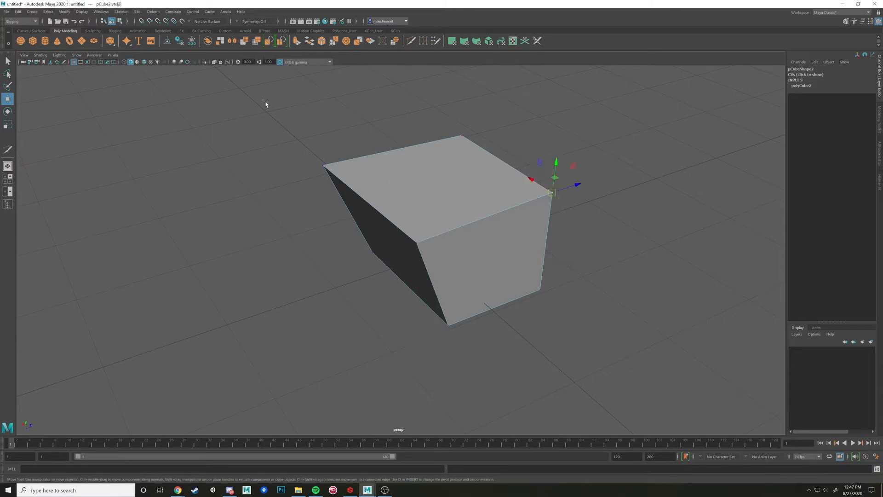
left_click_drag(262, 100, 635, 280)
left_click_drag(634, 279, 585, 276, "alt")
left_click_drag(392, 126, 613, 303, "ctrl")
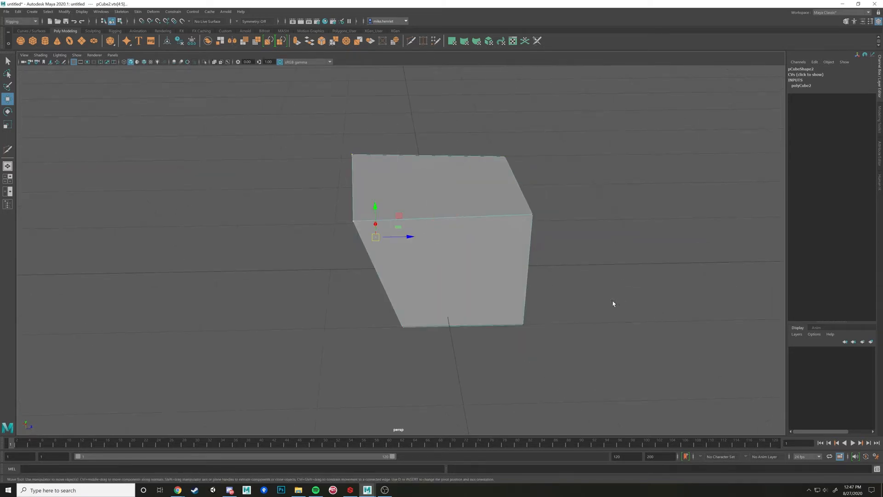
Marquee-select the vertices at the cube's slanted side, and clear the selection
left_click_drag(464, 260, 516, 256, "alt")
left_click_drag(281, 140, 463, 260, "ctrl")
left_click(321, 201)
Switch to vertex selection and pick the near top corner vertex and its neighbour at the other end of the top edge
right_click(430, 242)
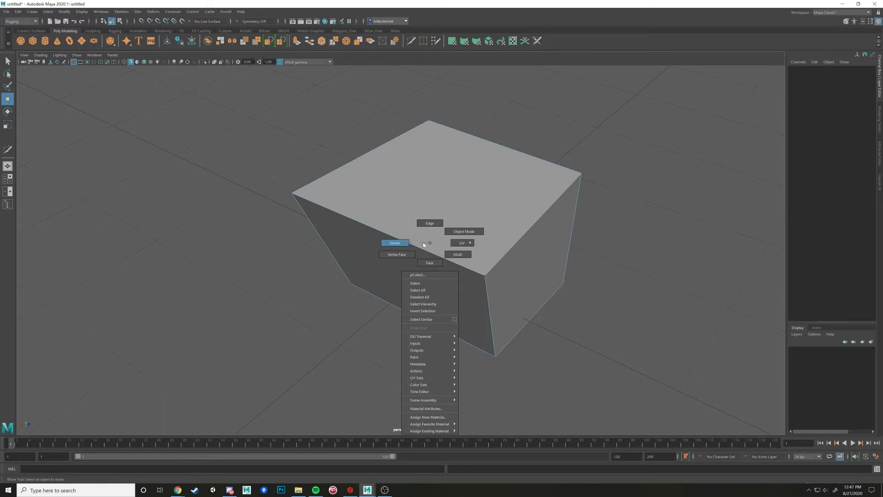
right_click_drag(427, 242, 395, 243)
left_click(484, 276)
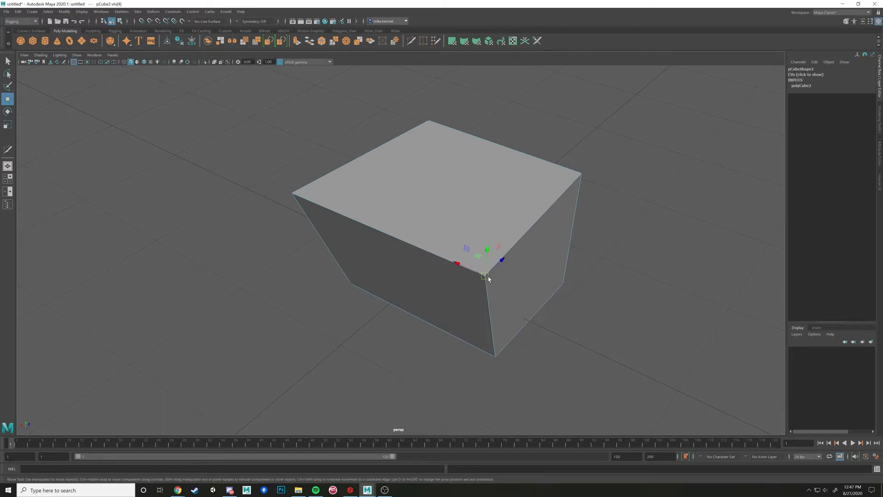
left_click(578, 175)
Switch to edge selection and pick single edges in turn, finishing on the slanted edge of the side face
right_click_drag(476, 202, 501, 205)
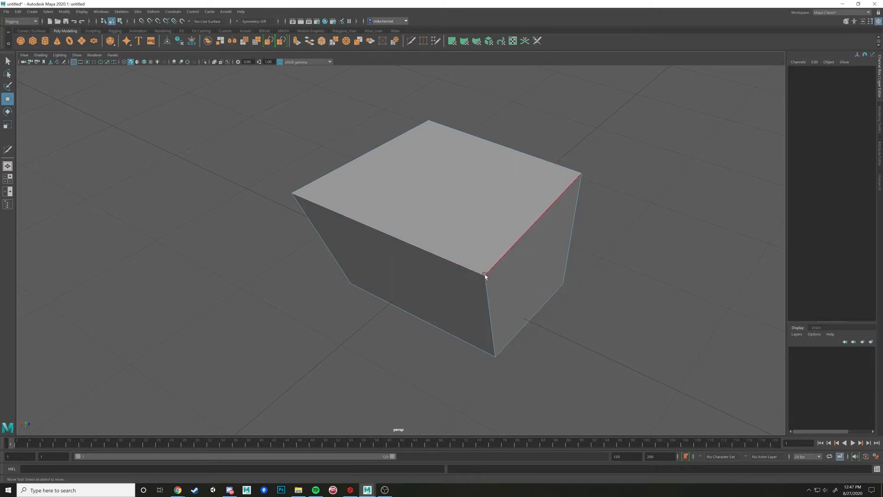
left_click(499, 257)
left_click_drag(504, 253, 438, 269, "alt")
left_click(577, 255)
left_click(432, 300)
scroll(437, 269, "up", 4)
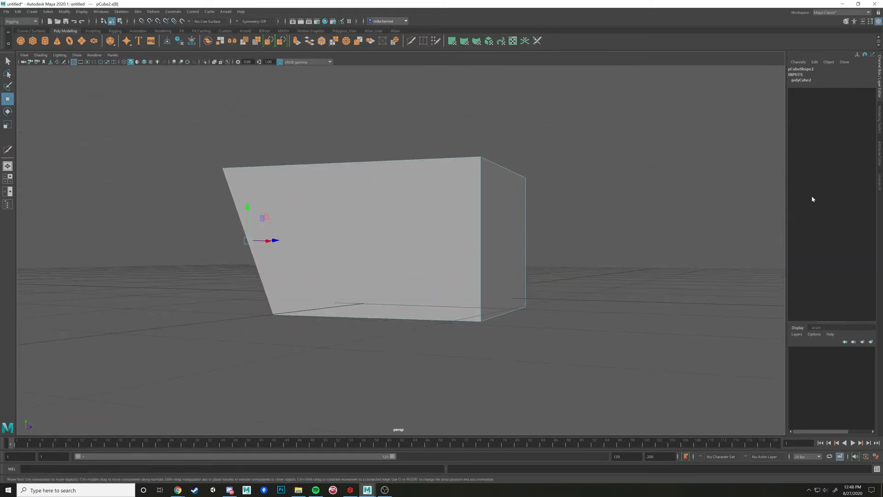
Show the modeling tools and insert a horizontal edge loop around the middle of the cube with Multi-Cut
left_click(880, 126)
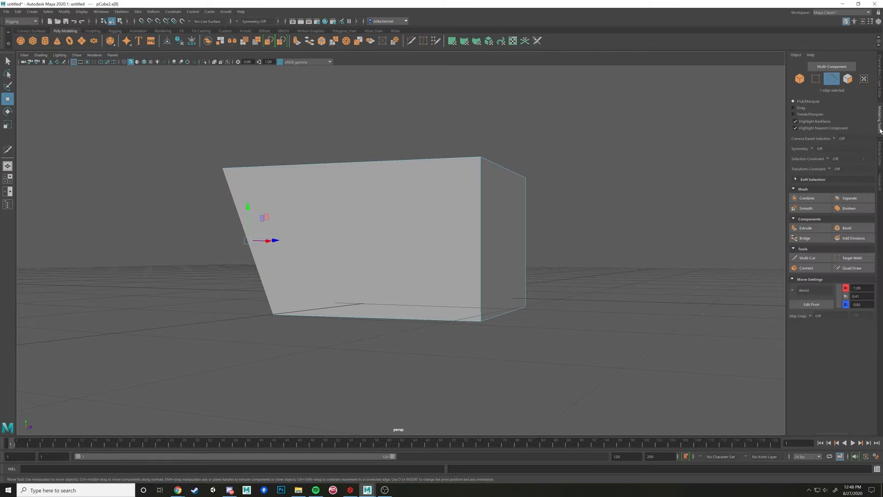
left_click_drag(551, 241, 566, 256, "alt")
left_click(805, 258)
left_click(440, 235, "ctrl")
key("w")
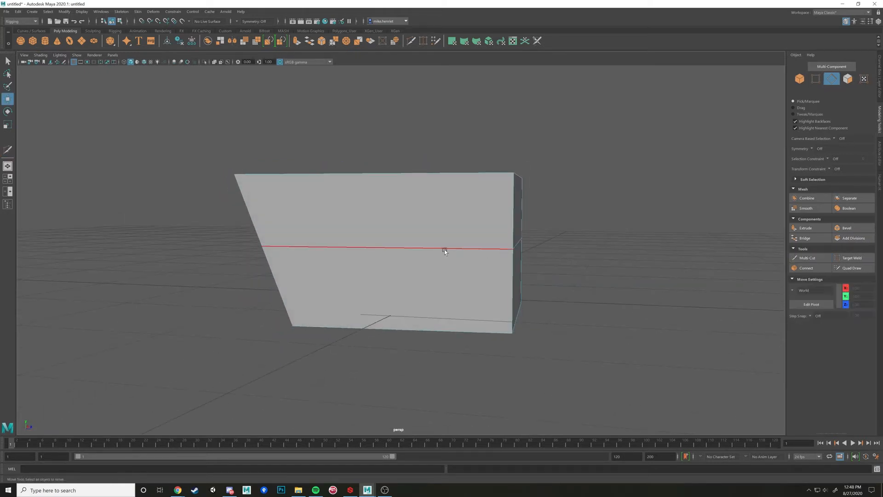
Select the complete horizontal edge loop around the cube's middle and display the cube in wireframe
double_click(444, 247)
left_click_drag(471, 256, 498, 258, "alt")
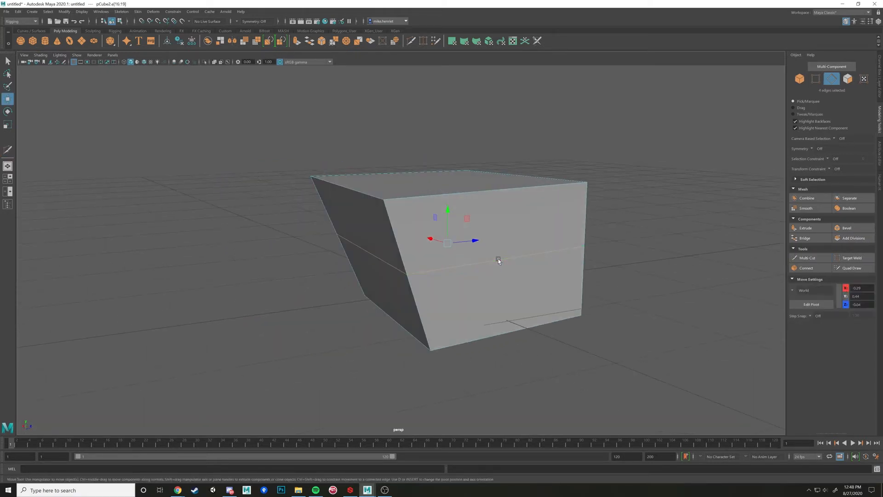
key("4")
left_click_drag(567, 265, 566, 246, "alt")
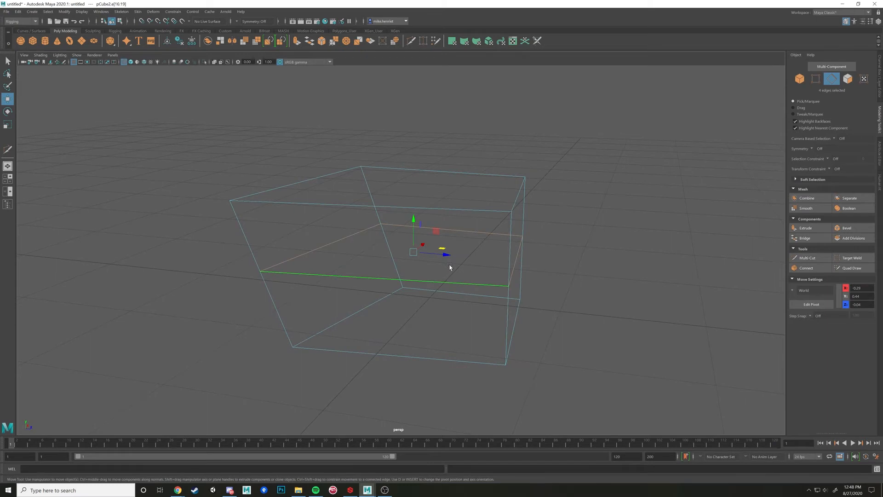
Try scaling the selected middle edge loop in wireframe display
key("r")
mouse_move(413, 252)
left_mouse_down()
mouse_move(464, 262)
mouse_move(418, 256)
left_mouse_up()
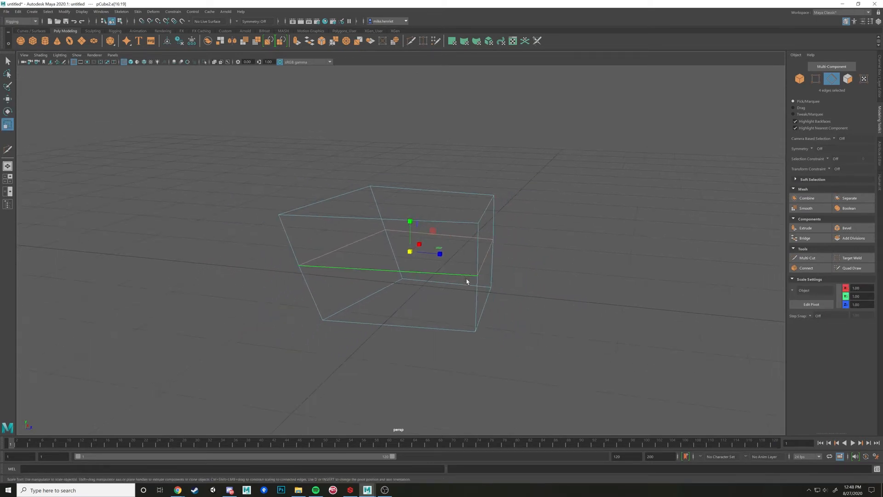
left_click_drag(467, 281, 562, 279, "alt")
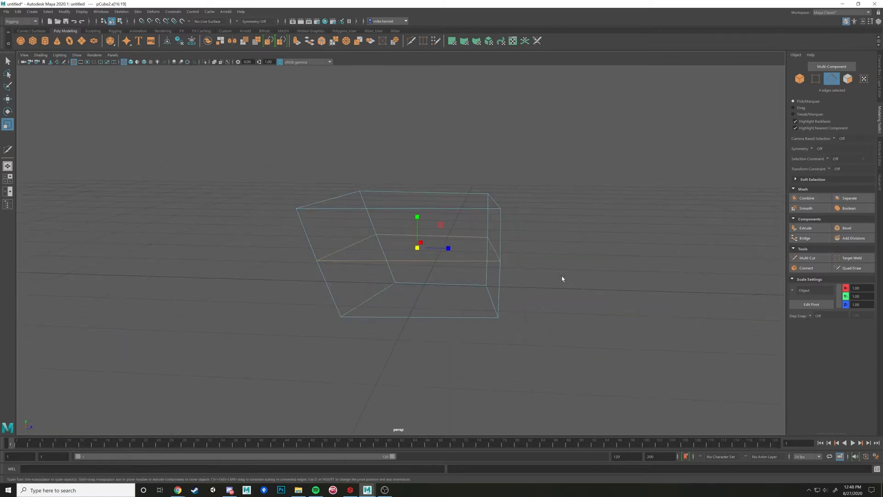
Return to shaded display, switch to vertex selection and select the four vertices along the middle edge loop
key("5")
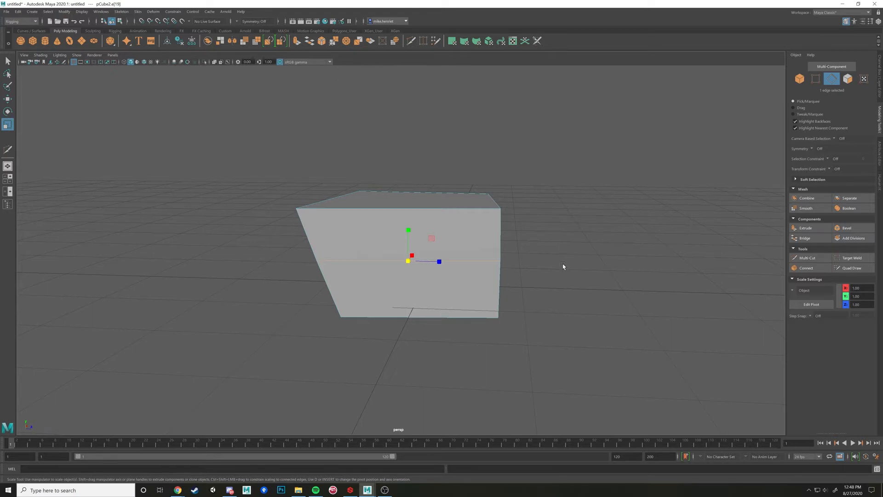
left_click_drag(524, 270, 508, 274, "alt")
right_click_drag(477, 267, 456, 266)
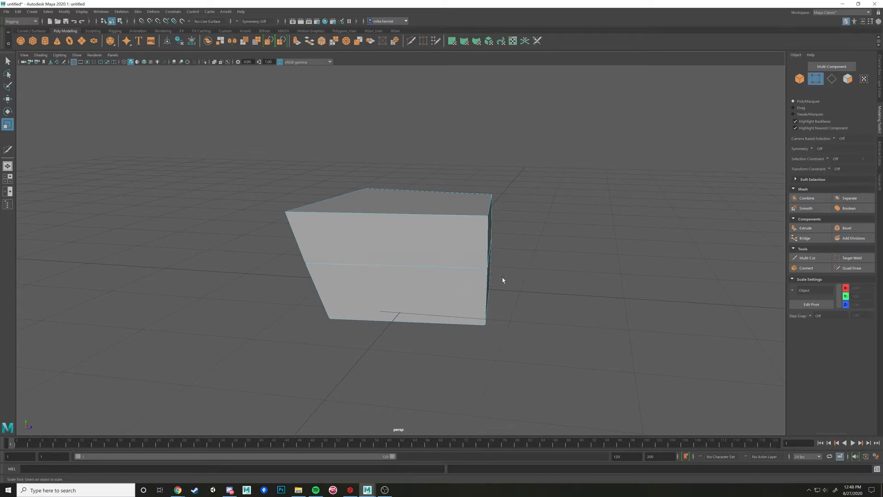
left_click_drag(503, 279, 477, 274, "alt")
left_click(433, 267)
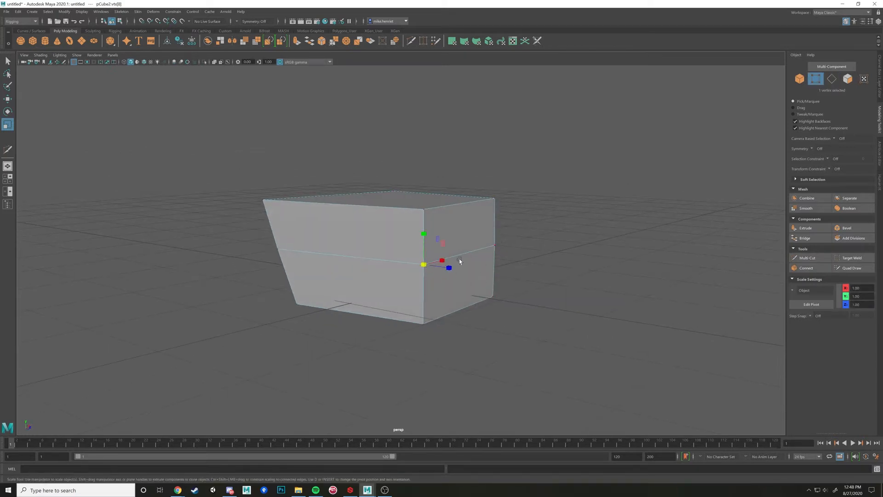
left_click(519, 270)
left_click(424, 262)
double_click(495, 246, "shift")
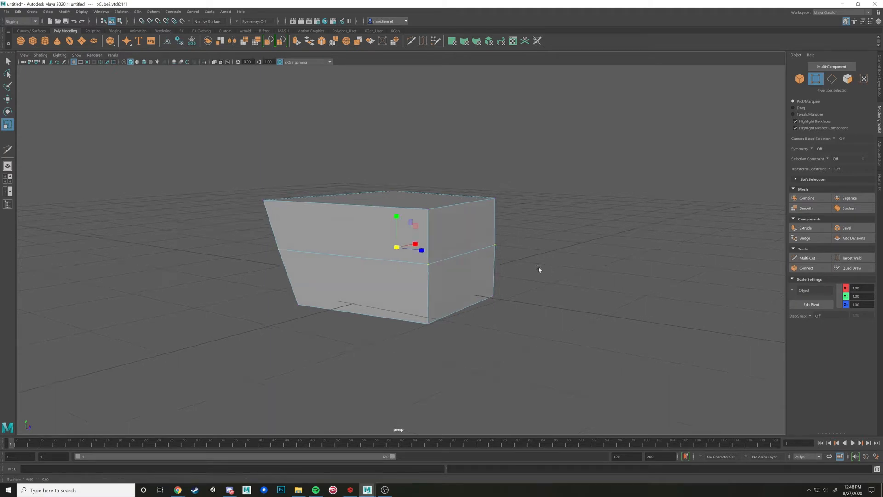
Try scaling the four middle loop vertices together in wireframe display
key("4")
left_click_drag(527, 270, 501, 272, "alt")
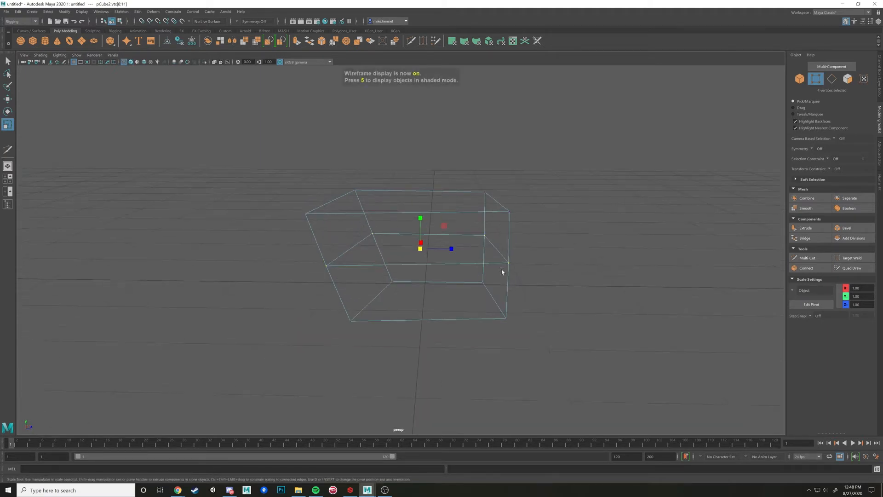
left_click_drag(420, 249, 421, 250)
right_click_drag(421, 252, 461, 265)
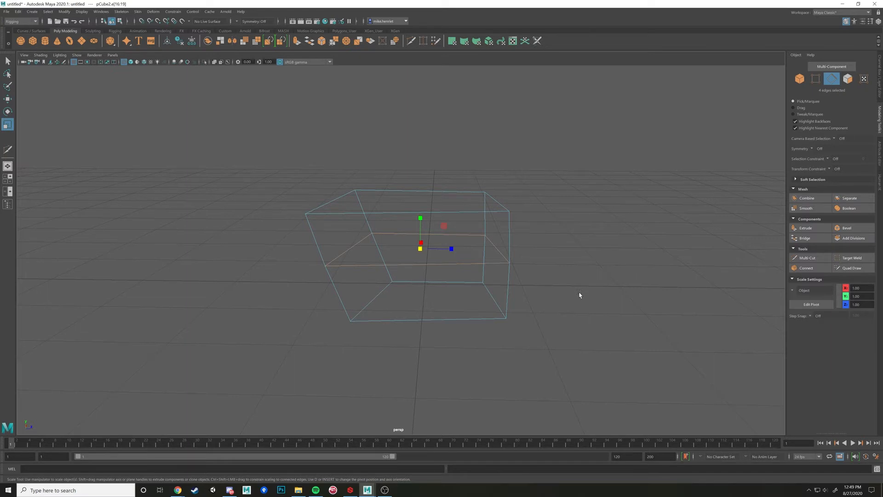
Return to shaded display and select the lower face of the side below the edge loop in face selection mode
scroll(529, 282, "up", 4)
middle_click_drag(581, 317, 546, 282, "alt")
scroll(541, 279, "down", 1)
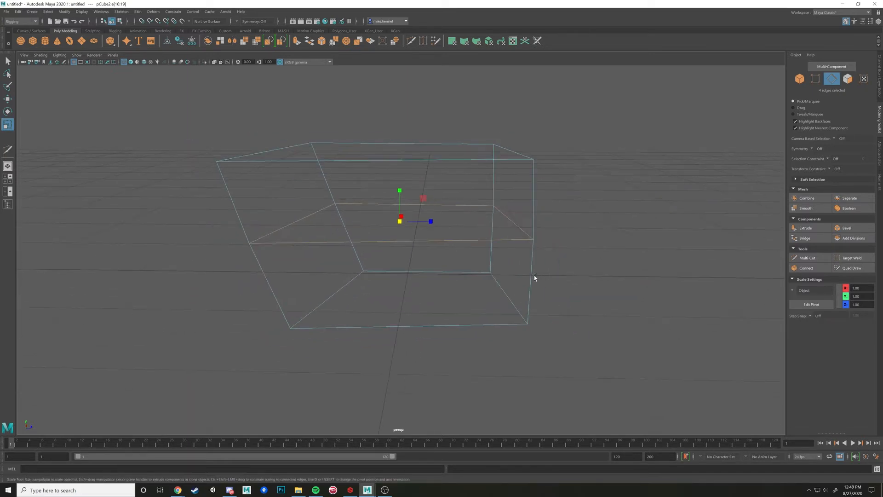
key("5")
left_click_drag(470, 251, 495, 248, "alt")
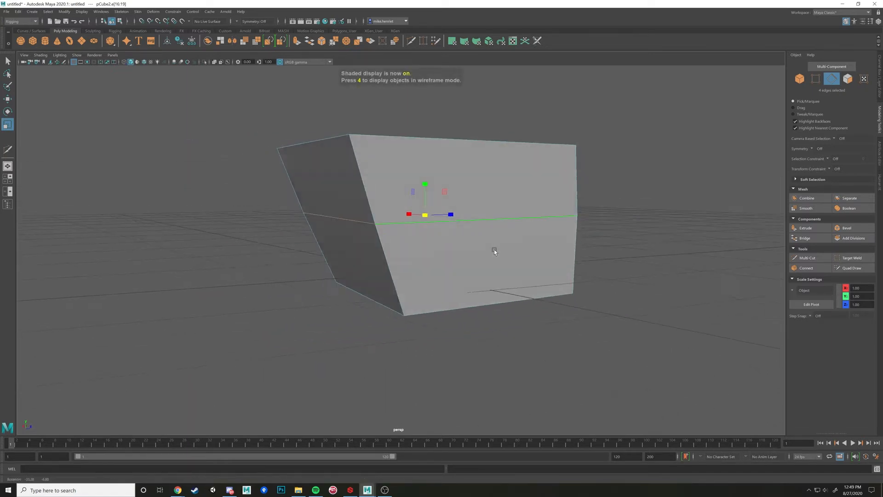
right_click_drag(513, 251, 513, 271)
mouse_move(516, 274)
left_mouse_down("alt")
mouse_move(524, 278)
mouse_move(492, 274)
mouse_move(515, 283)
left_mouse_up("alt")
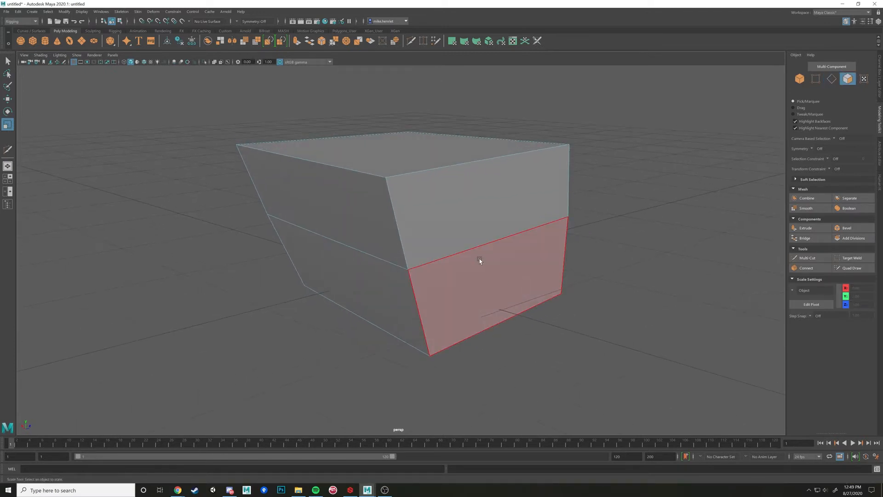
left_click_drag(495, 287, 498, 292, "alt")
left_click(499, 291)
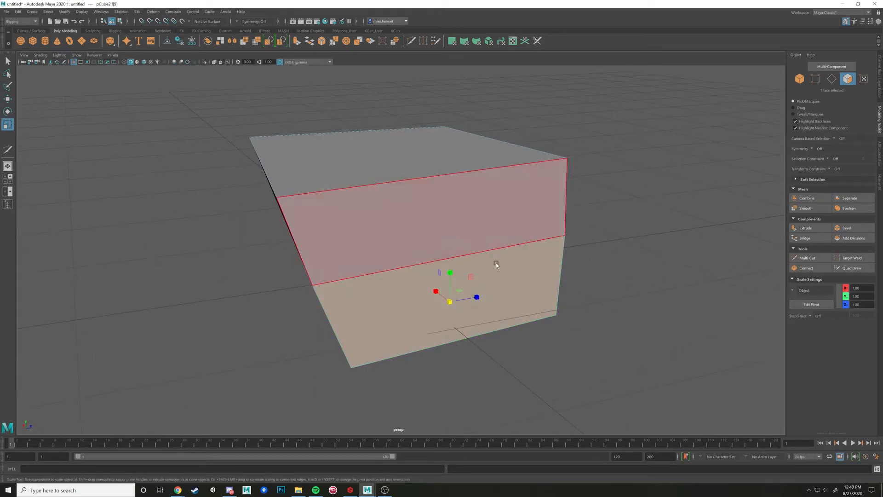
Extend the selection to the adjoining lower face, and reduce it to the single lower face of the slanted-edged side
right_click_drag(512, 283, 516, 305)
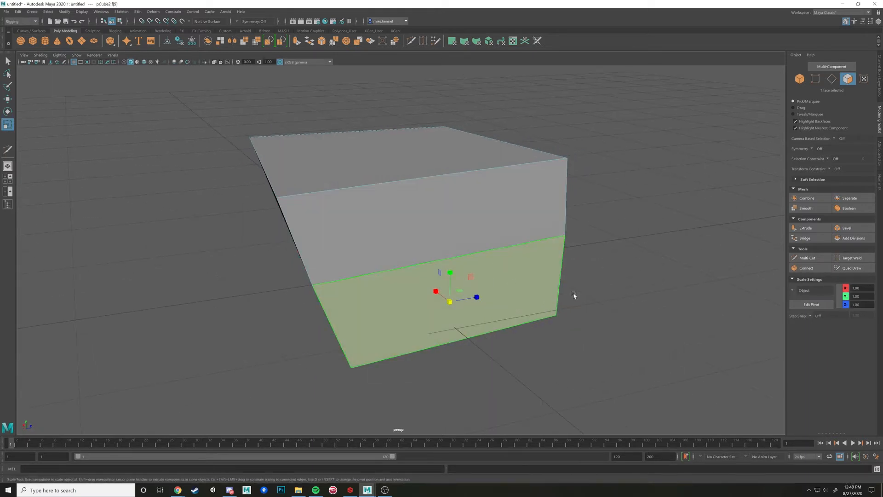
left_click_drag(574, 296, 572, 270, "alt")
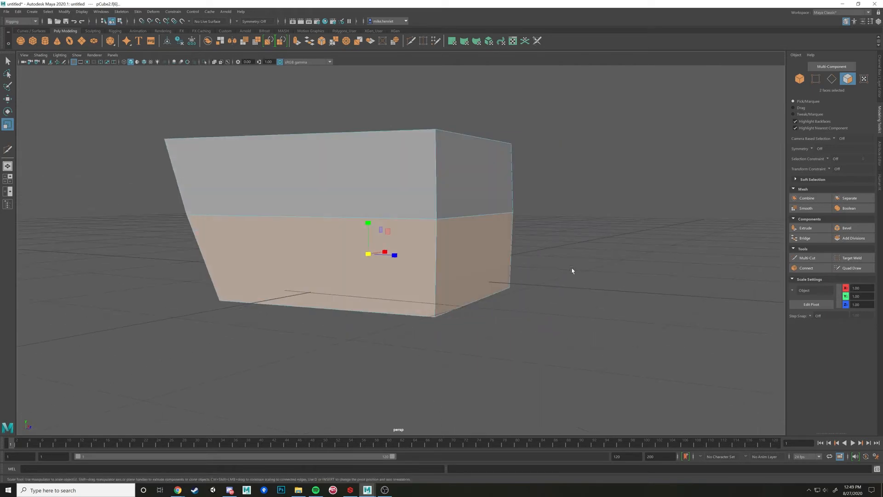
left_click(437, 258, "shift")
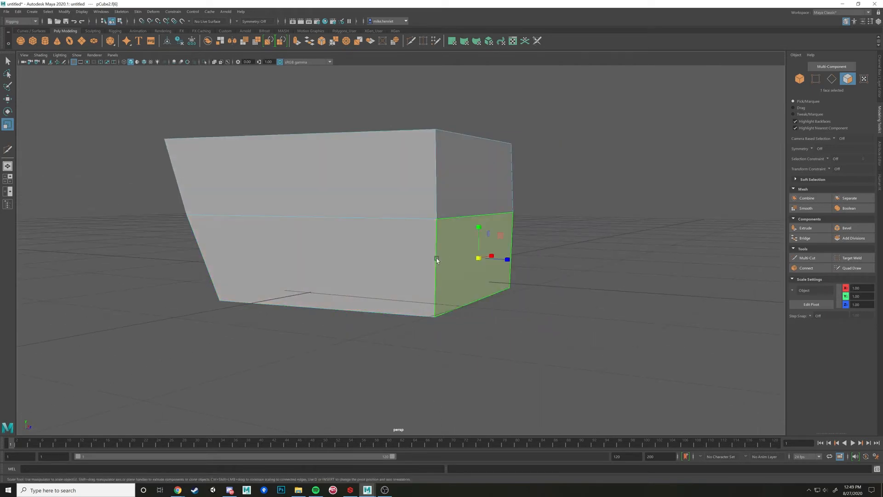
left_click(413, 252)
left_click_drag(413, 252, 442, 252, "alt")
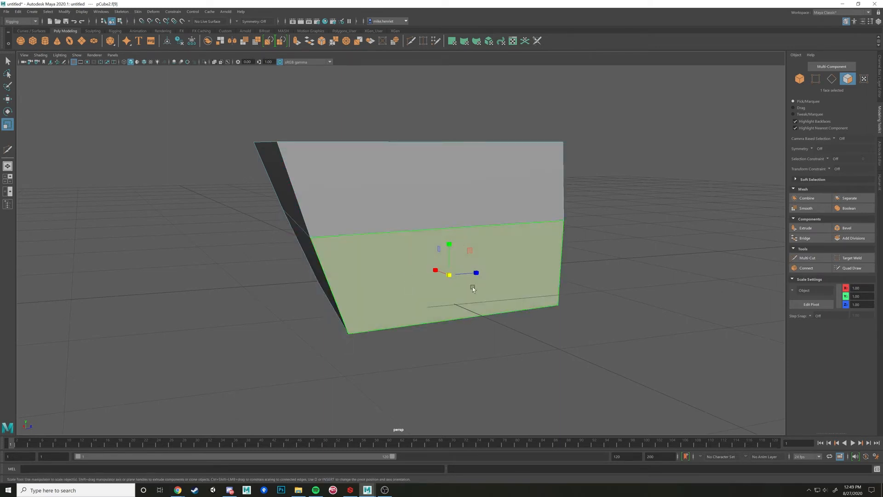
left_click_drag(513, 254, 520, 255, "alt")
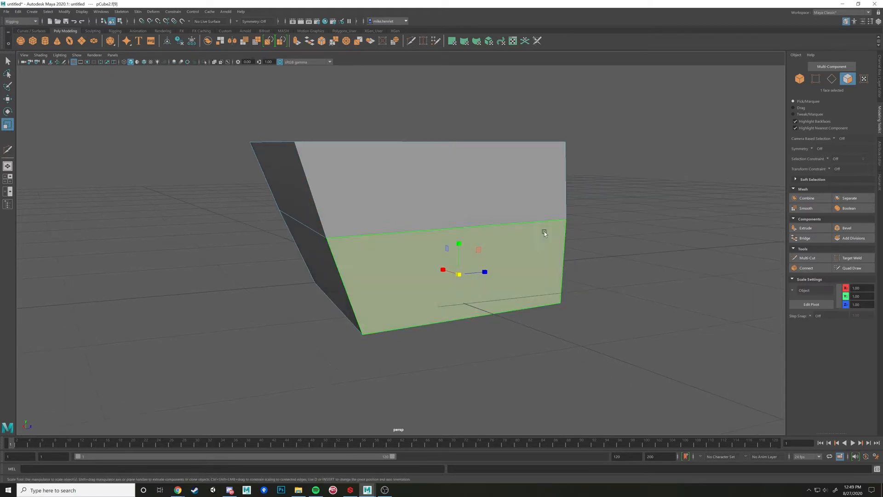
left_click_drag(461, 281, 414, 261, "alt")
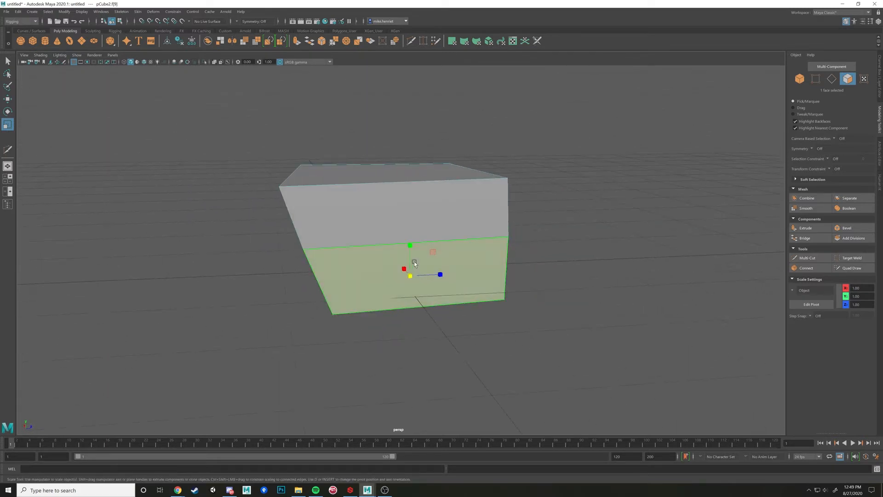
Select the edges bordering the lower face one by one, starting with its top edge on the loop
left_click(486, 248)
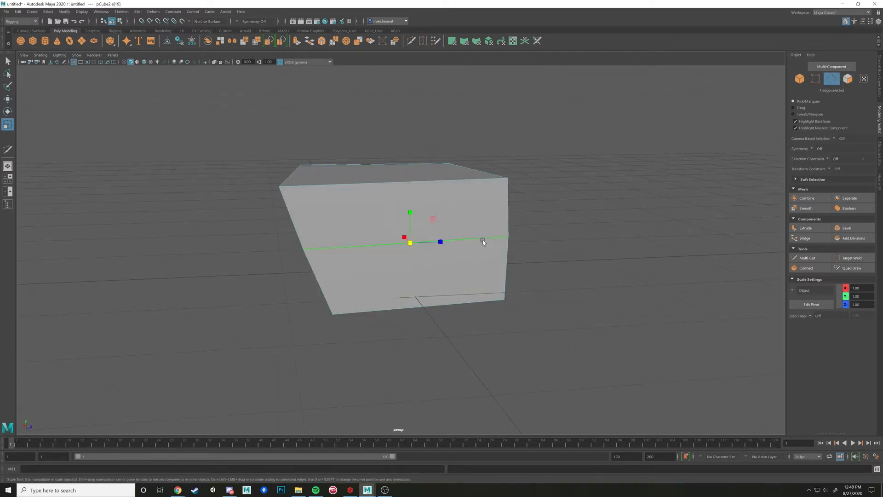
left_click(508, 261, "shift")
left_click(461, 299, "shift")
left_click(324, 282, "shift")
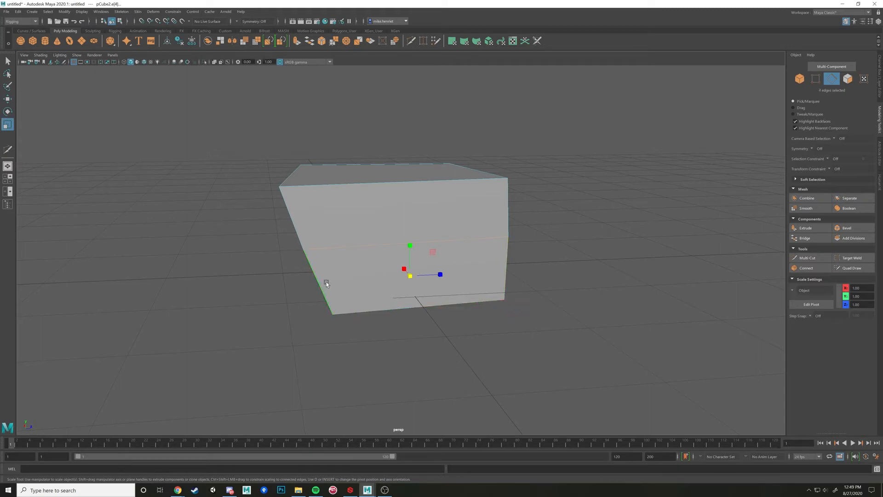
Switch to vertex selection and select the four corner vertices of the lower face together
right_click_drag(326, 281, 286, 279)
left_click(302, 249)
left_click(507, 237, "shift")
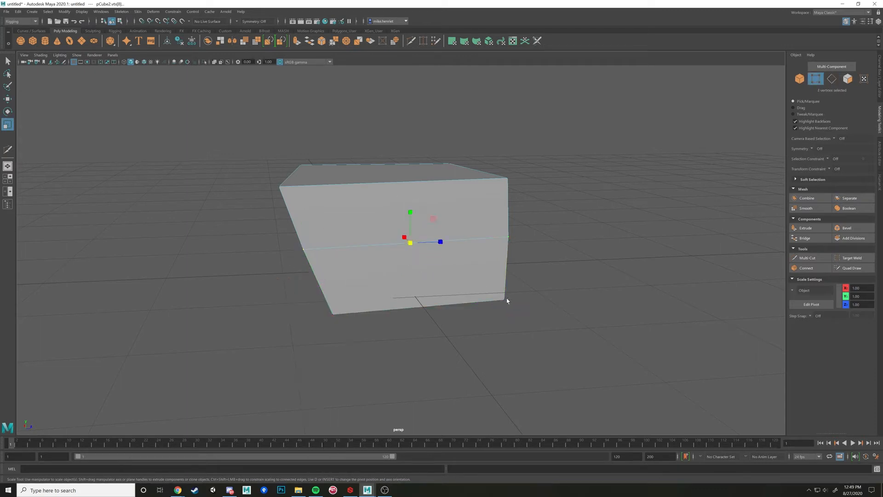
left_click(504, 299, "shift")
Multi-Cut a diagonal edge across the upper front face, from the loop vertex on the slanted edge to the opposite top corner
left_click_drag(500, 246, 484, 257, "alt")
left_click(808, 258)
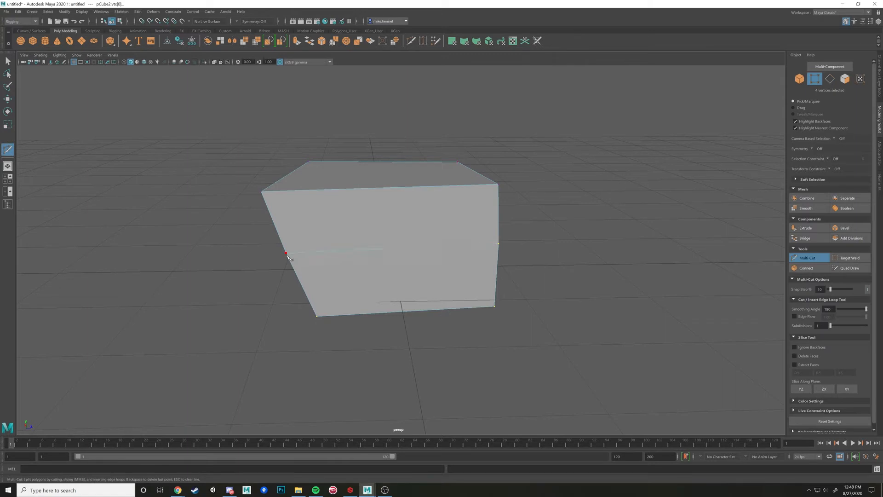
left_click(285, 253)
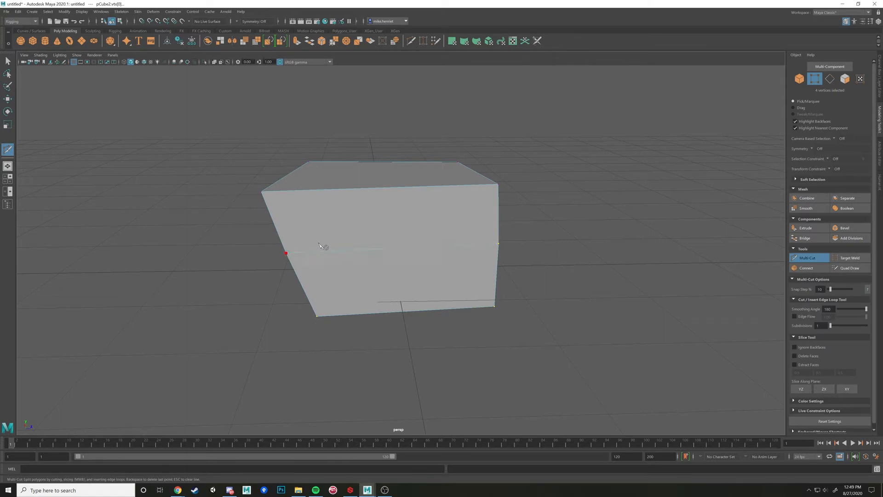
left_click(498, 184)
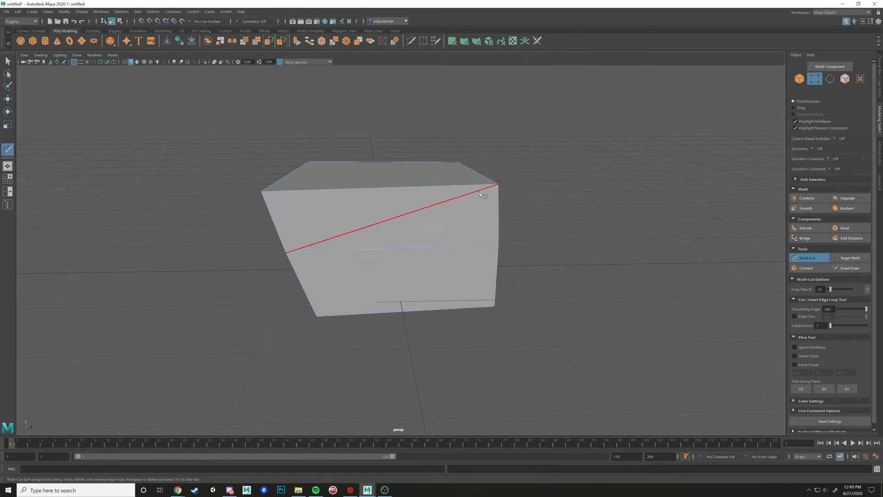
key("Return")
key("w")
Switch to face selection and select the triangle below the diagonal cut
right_click_drag(462, 218, 462, 235)
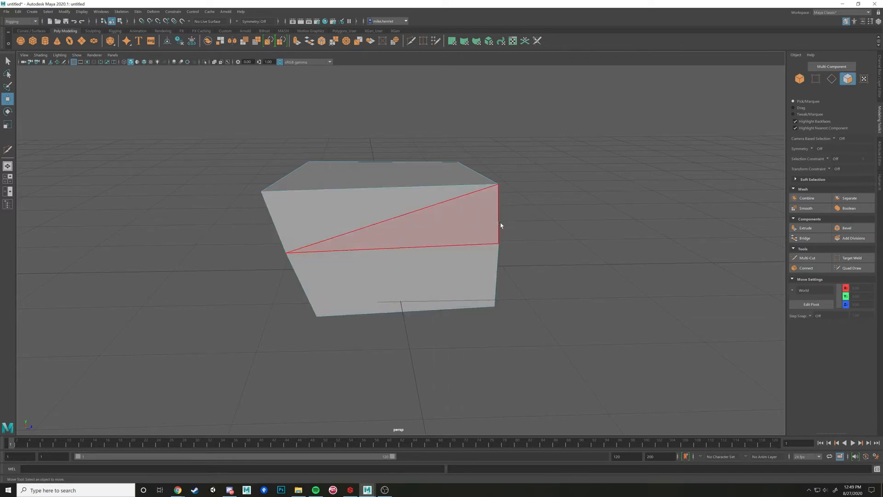
left_click(444, 219)
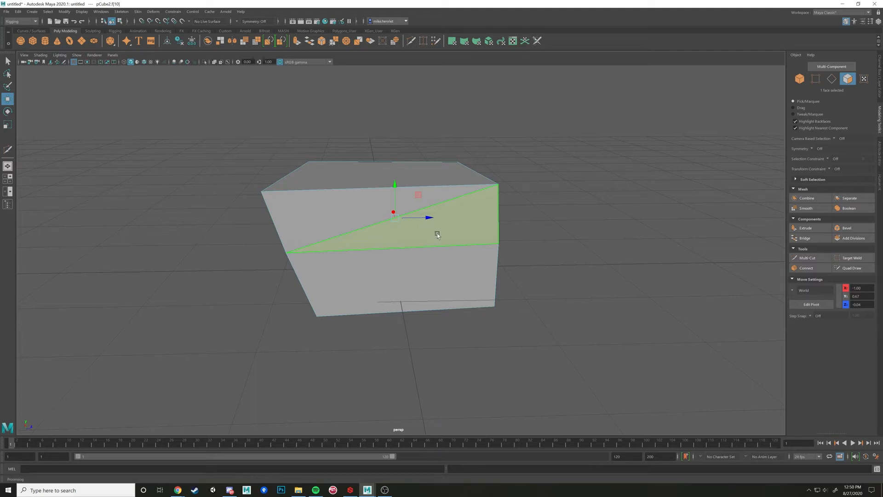
left_click_drag(434, 224, 432, 233, "alt")
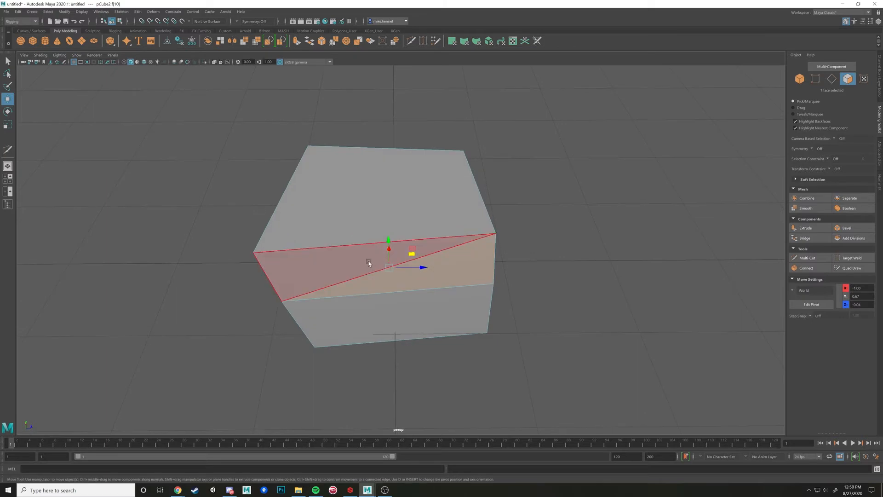
Multi-Cut another edge from the loop vertex on the slanted edge to near the middle of the top edge, and clear the selection
left_click(821, 262)
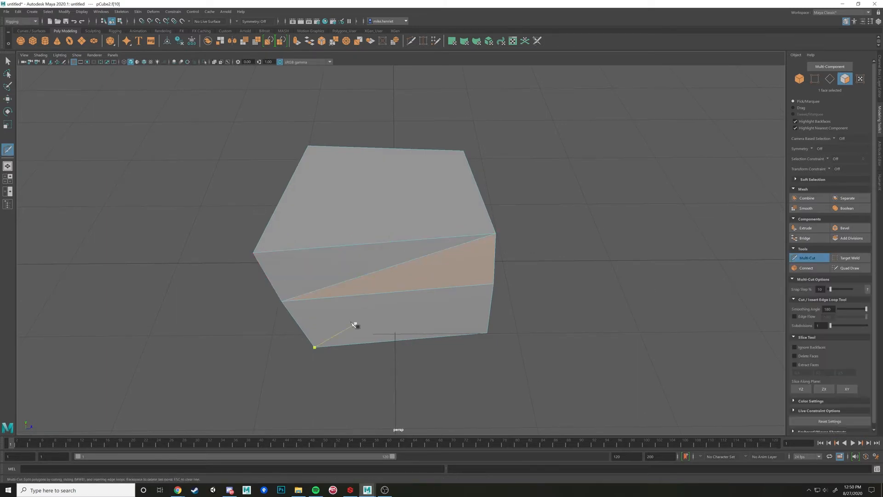
left_click(281, 301)
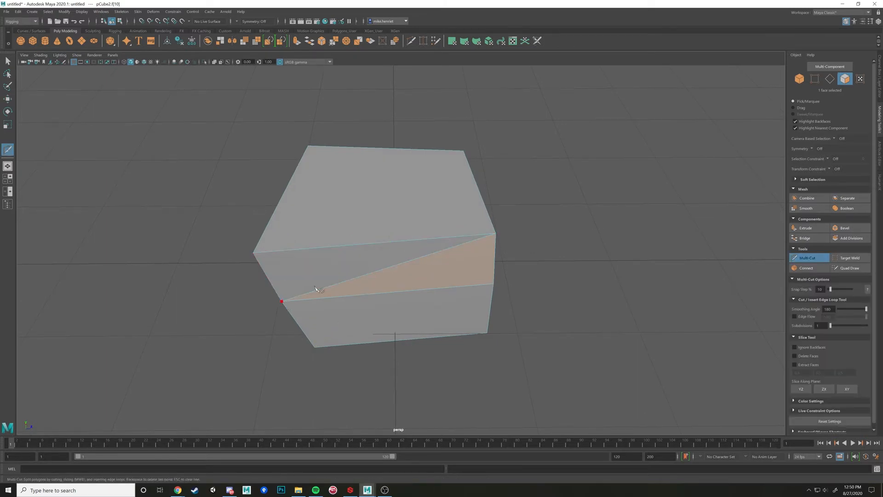
left_click(385, 242)
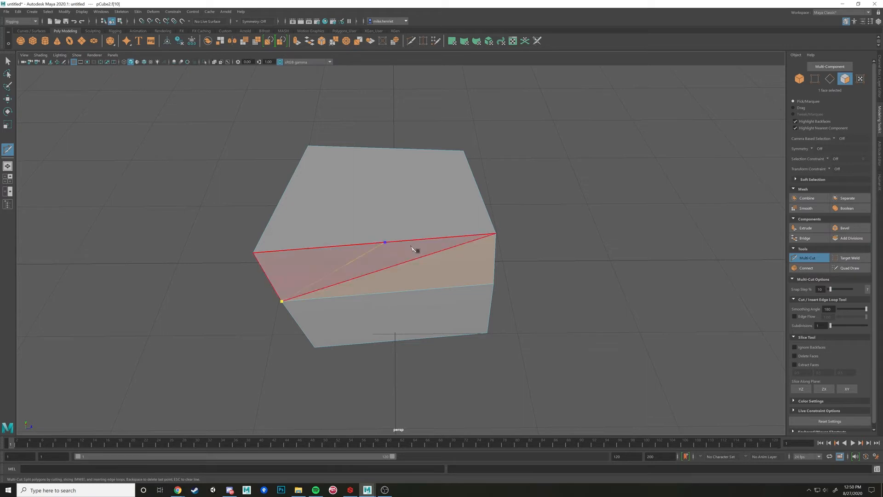
key("Return")
key("w")
left_click(390, 216)
left_click(412, 266)
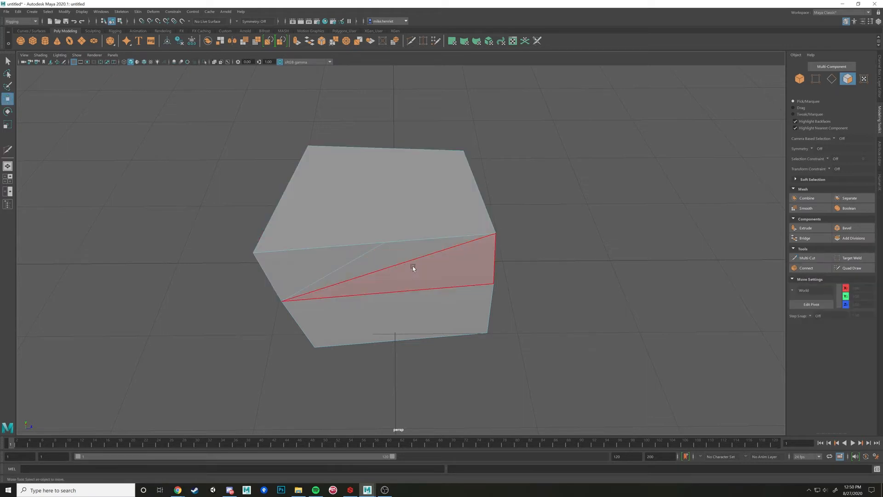
Select the faces around the diagonal cuts in turn, and switch to vertex selection to pick the vertices where the cuts end
left_click(447, 276)
left_click(326, 257)
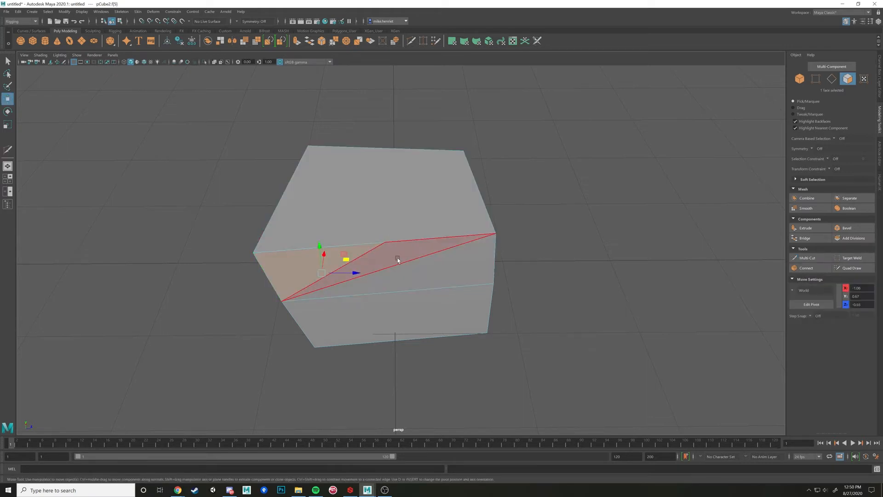
left_click_drag(396, 259, 370, 243, "alt")
right_click_drag(370, 243, 335, 221)
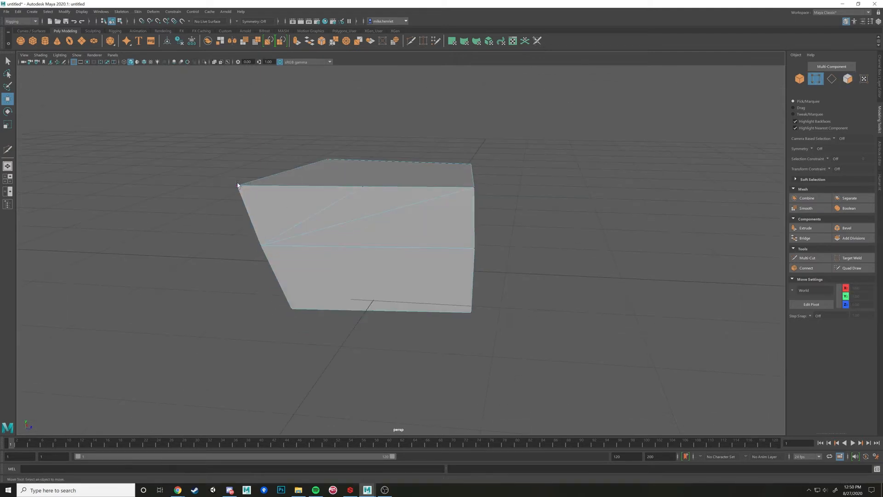
left_click(363, 186)
left_click(264, 243)
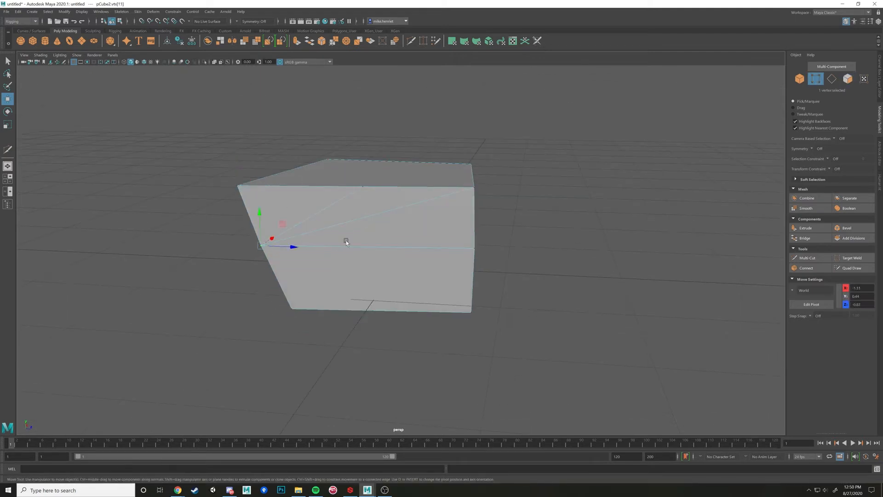
left_click(362, 185)
left_click(477, 189)
Move the vertex near the middle of the top front edge inward along X to dent the upper front face
left_click_drag(385, 190, 353, 216, "alt")
left_click(350, 215)
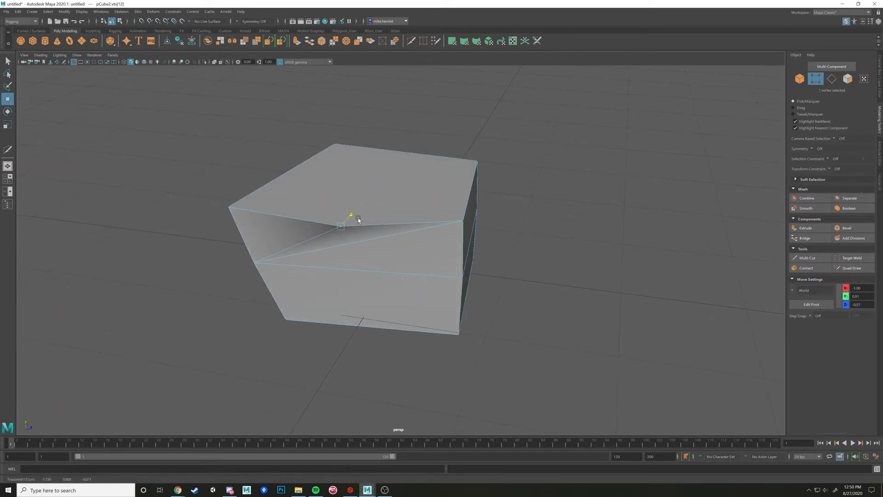
left_click_drag(404, 236, 361, 258, "alt")
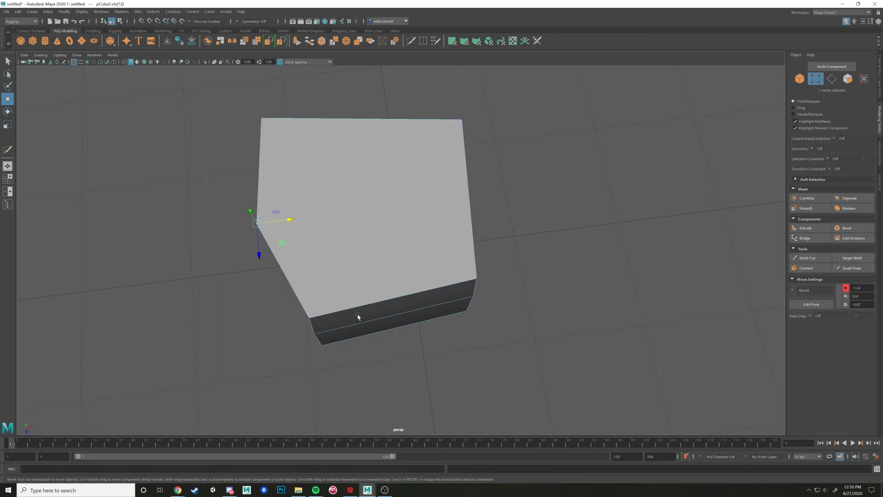
right_click_drag(397, 230, 402, 248)
left_click_drag(402, 247, 413, 223, "alt")
Switch to face selection and select the five-sided top face
left_click(413, 222)
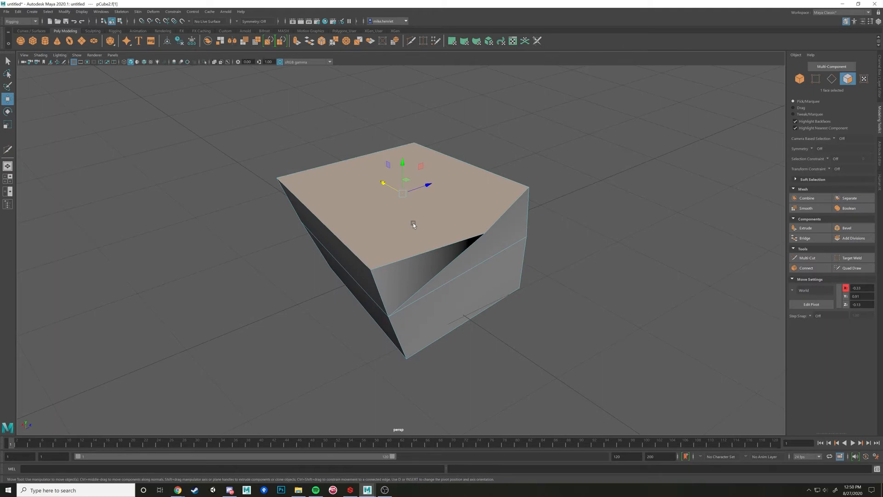
left_click_drag(577, 179, 559, 176, "alt")
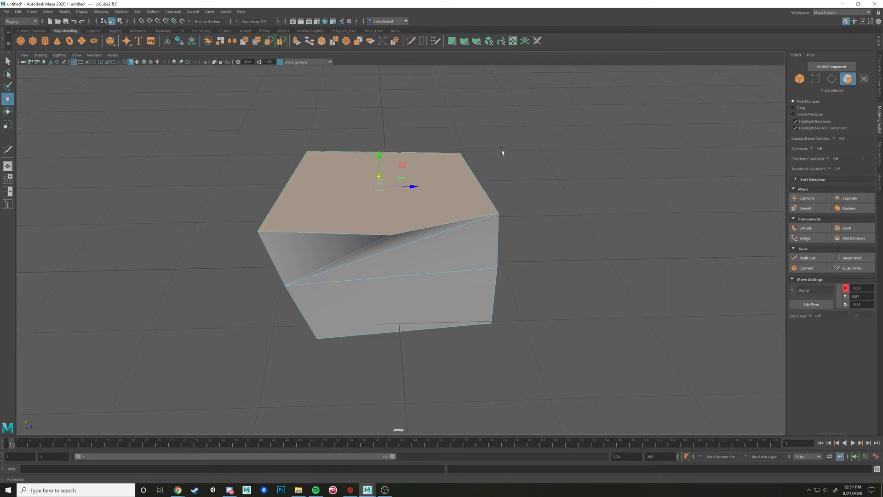
mouse_move(519, 148)
left_mouse_down("alt")
mouse_move(499, 164)
mouse_move(455, 159)
mouse_move(486, 148)
mouse_move(514, 161)
left_mouse_up("alt")
Insert a second horizontal edge loop with Multi-Cut, midway between the existing loop and the base
left_click_drag(434, 203, 473, 189, "alt")
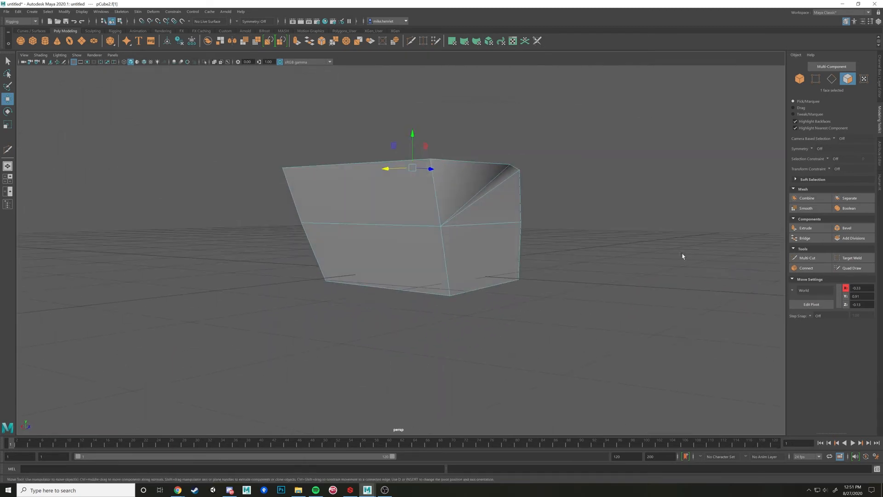
left_click(807, 258)
left_click(520, 251, "ctrl")
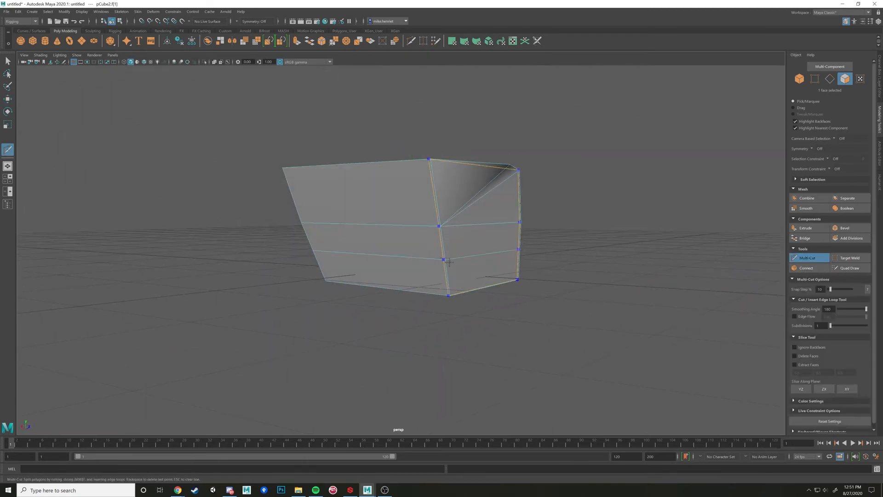
Examine the edge loops from all sides of the block, previewing Multi-Cut placements, and leave the tool without cutting
left_click_drag(512, 288, 535, 299, "alt")
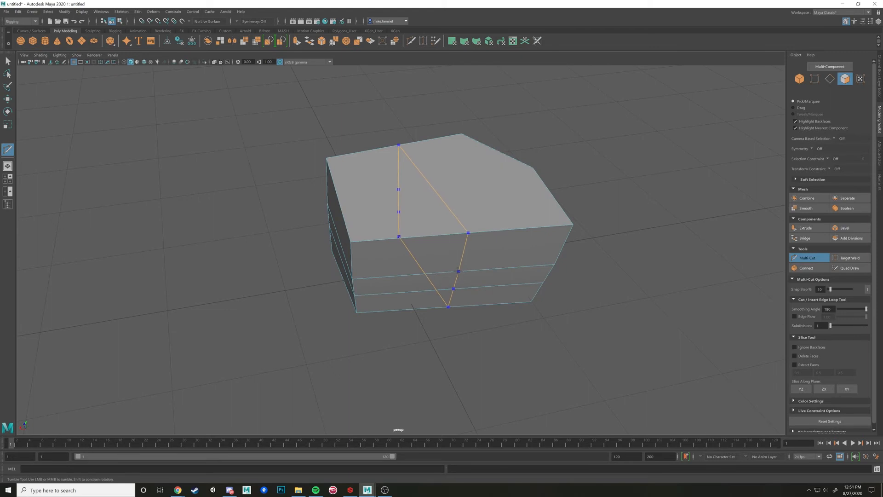
left_click_drag(538, 264, 424, 267, "alt")
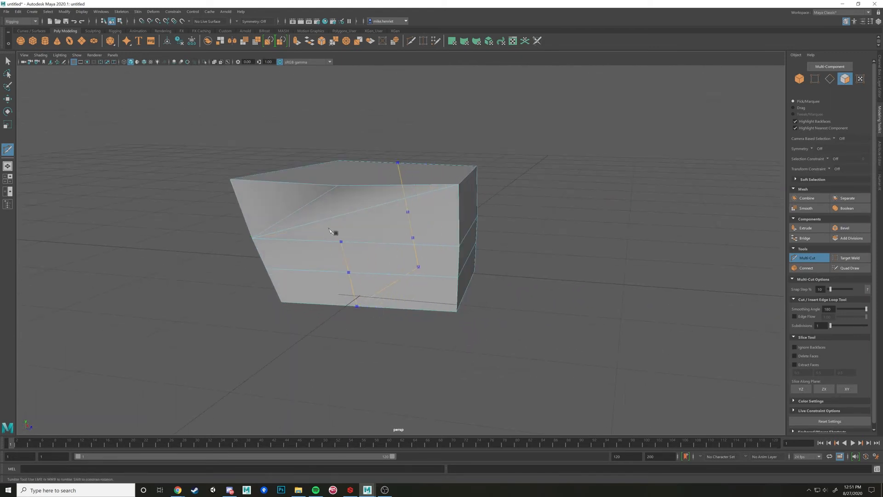
left_click_drag(382, 240, 509, 201, "alt")
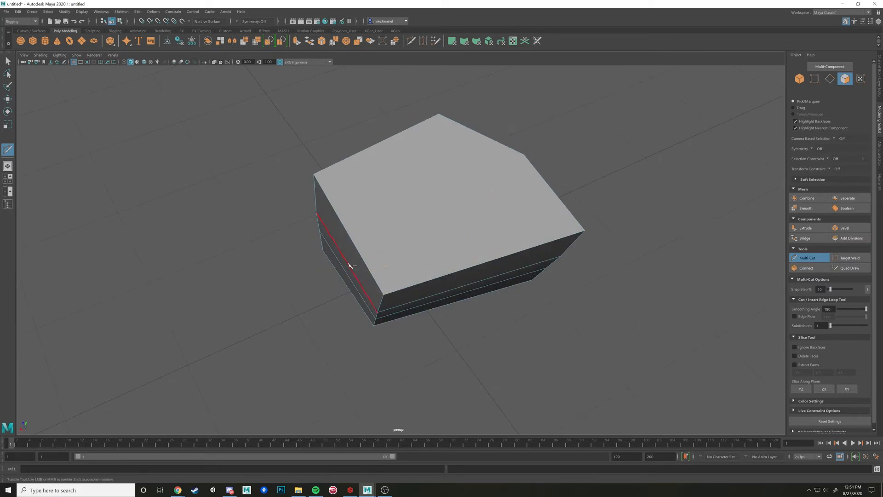
left_click_drag(351, 266, 390, 247, "alt")
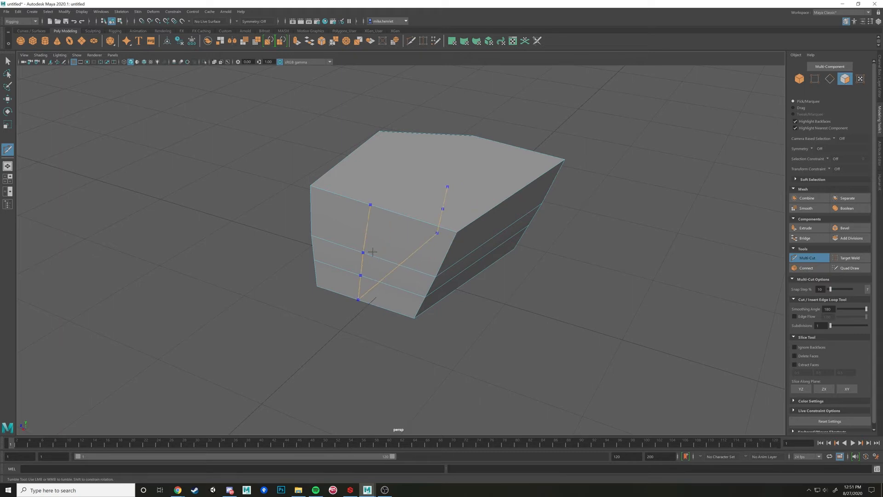
left_click_drag(465, 252, 436, 253, "alt")
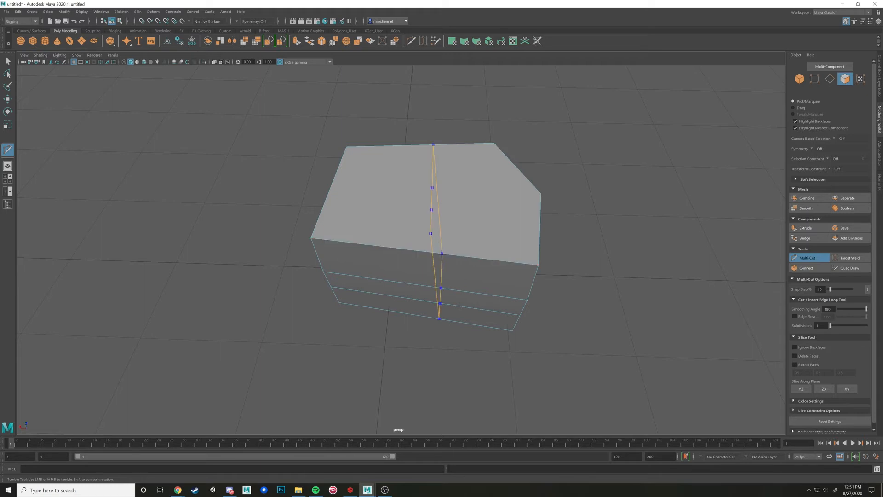
left_click_drag(426, 278, 466, 251, "alt")
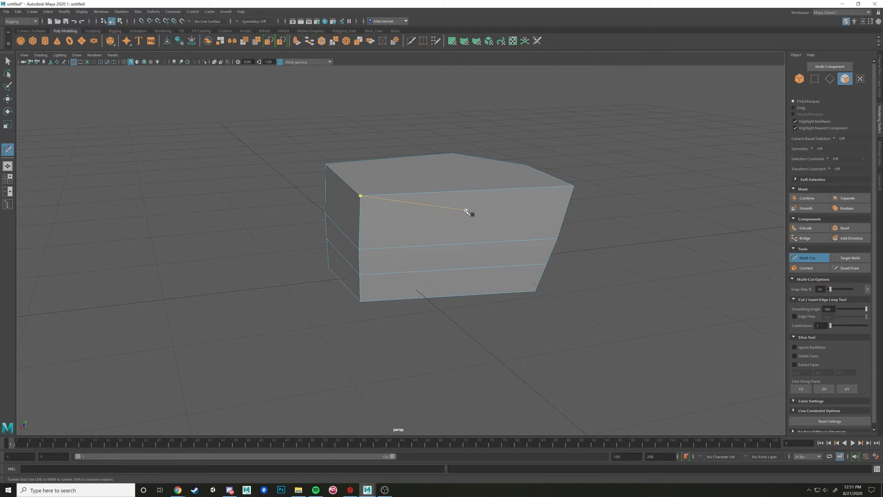
left_click_drag(469, 211, 437, 212, "alt")
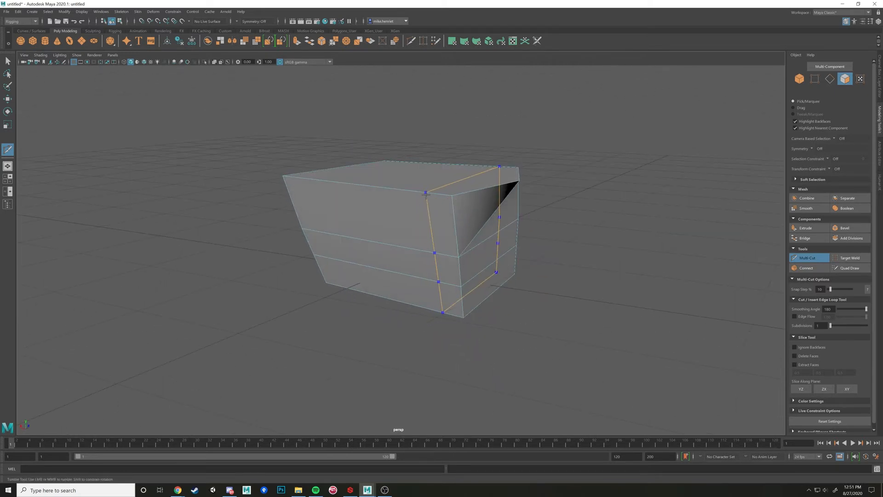
left_click_drag(433, 197, 458, 238, "alt")
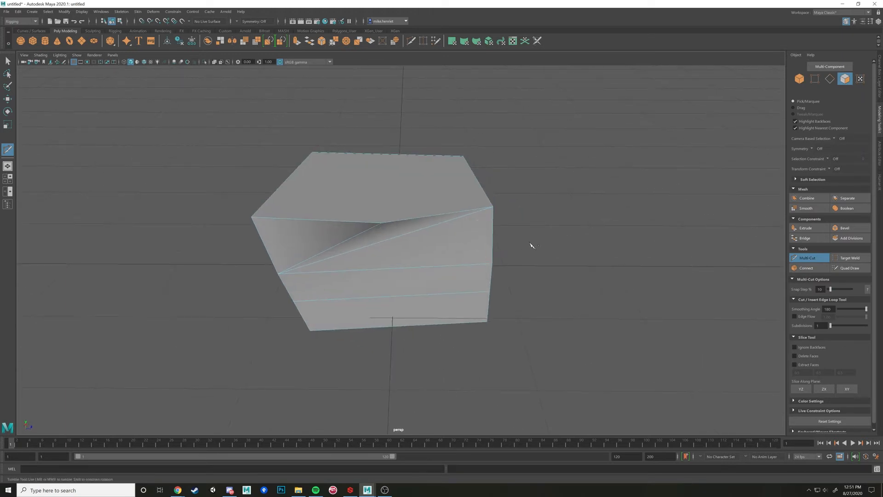
left_click_drag(531, 245, 494, 249, "alt")
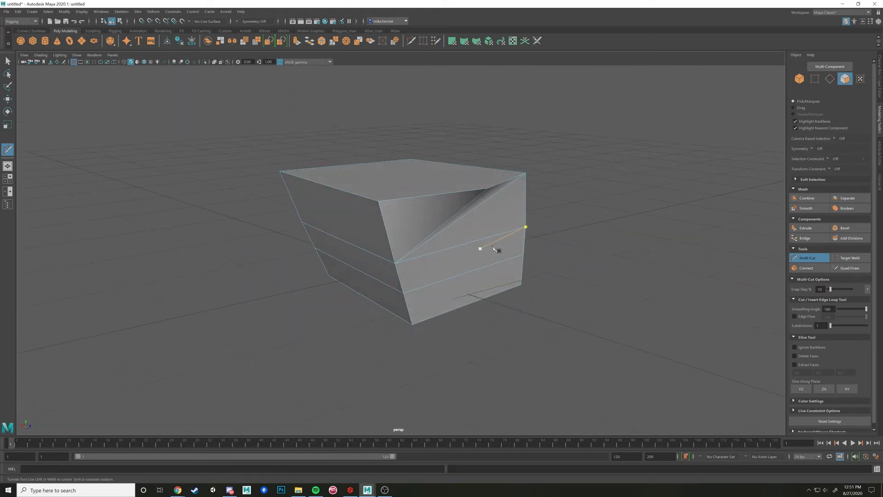
key("w")
Select and clear the lowest front face, and switch to vertex selection to select the top corner vertex beside the dent
left_click(476, 283)
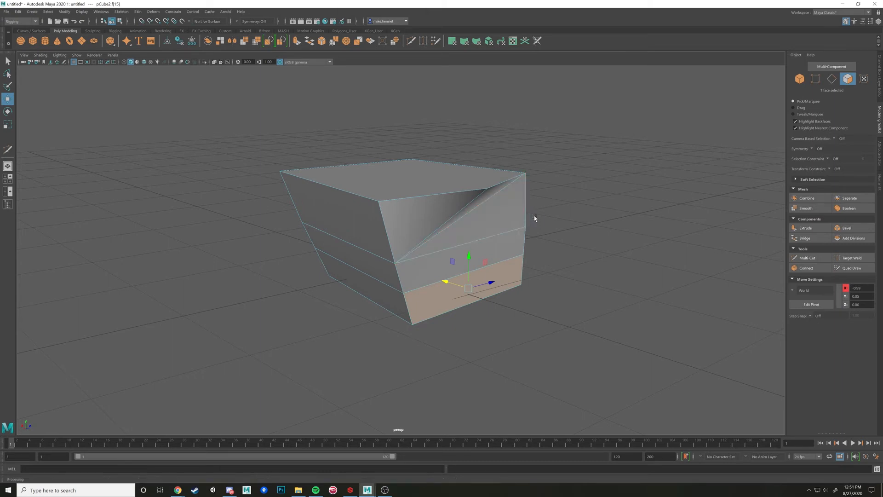
left_click(566, 274)
right_click_drag(386, 221, 381, 221)
left_click(378, 201)
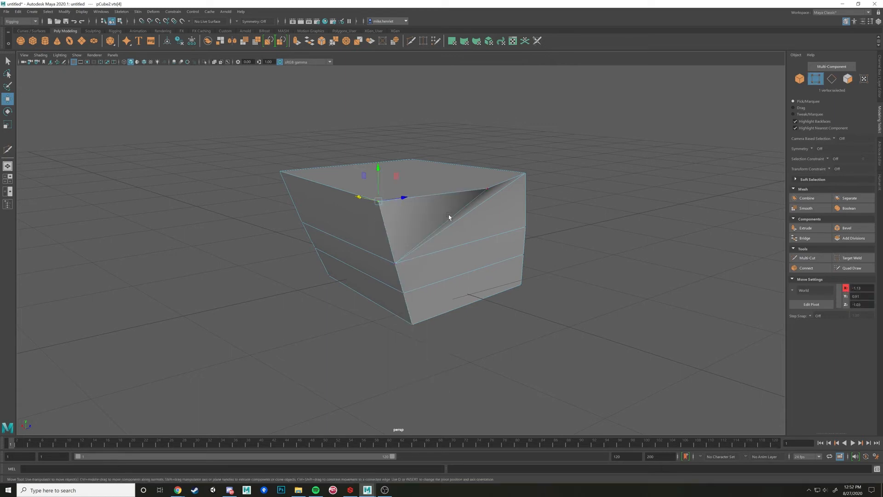
key("ctrl+z")
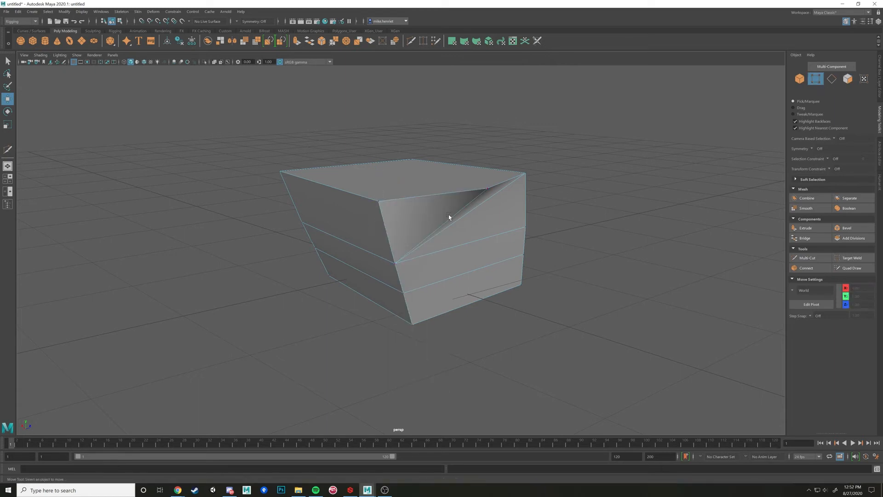
left_click(388, 198)
Switch to edge selection and select in turn the edges that meet at the top corner beside the dent
scroll(400, 197, "up", 2)
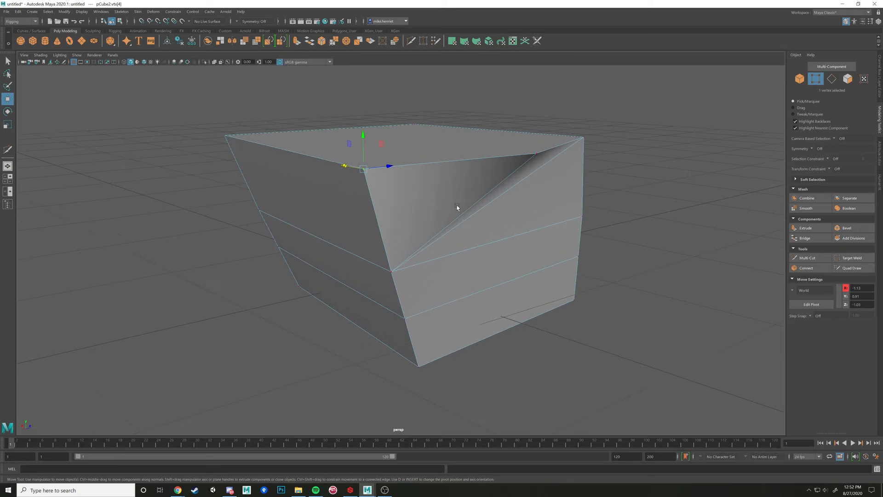
left_click_drag(455, 205, 473, 226, "alt")
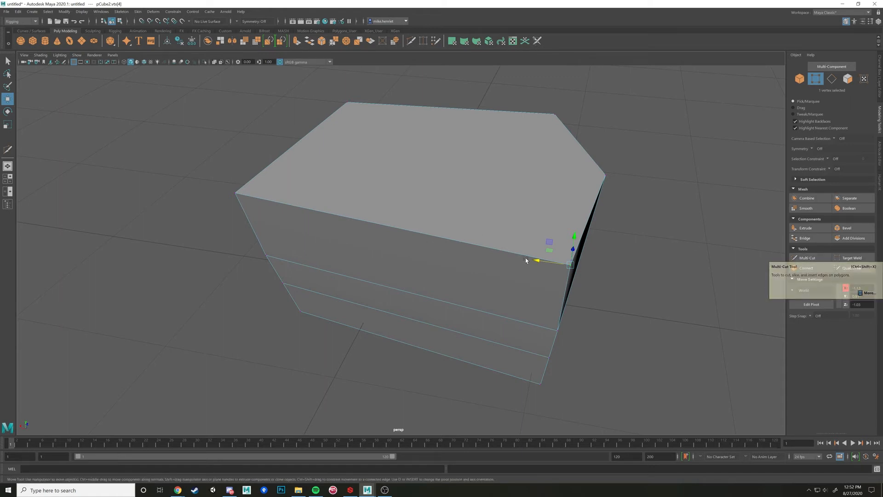
left_click_drag(528, 256, 489, 258, "alt")
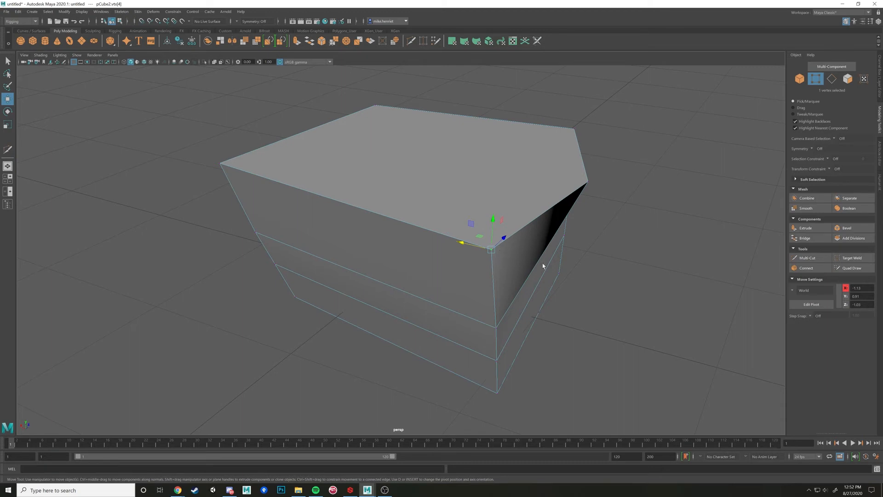
right_click_drag(543, 266, 603, 290, "alt")
left_click_drag(603, 289, 575, 287, "alt")
right_click_drag(575, 288, 618, 295, "alt")
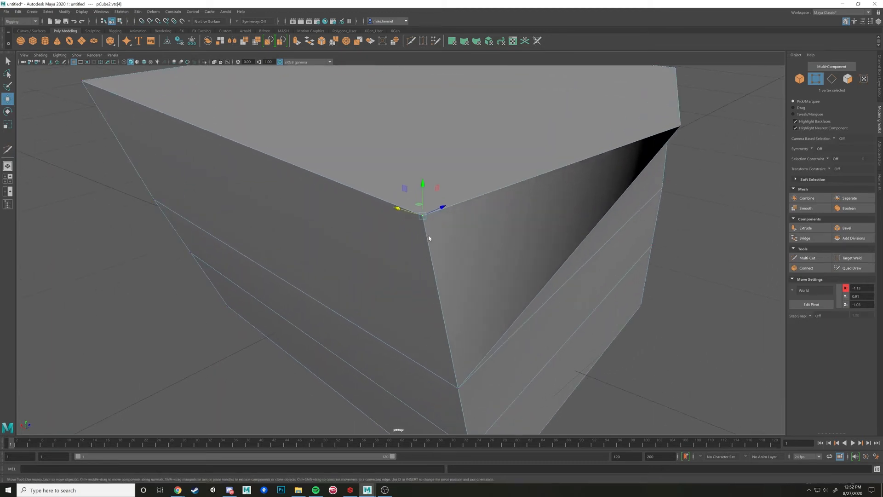
key("F10")
left_click(429, 247)
left_click(427, 213)
left_click(406, 216)
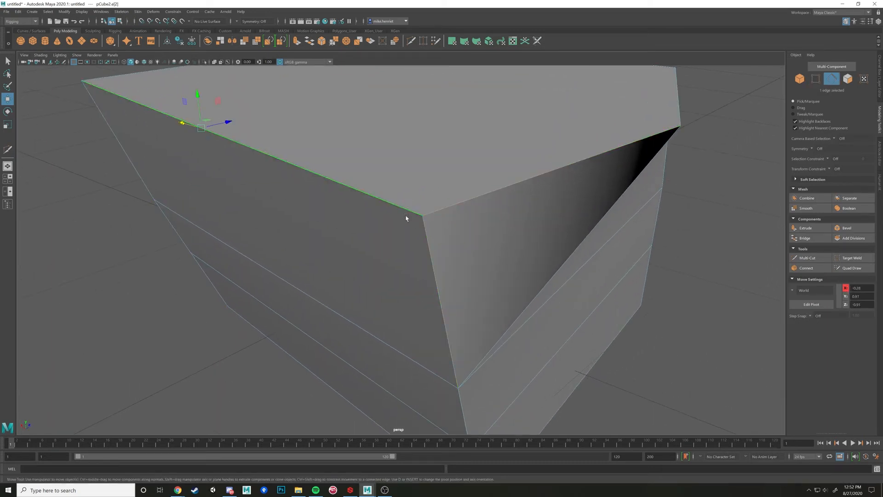
right_click(423, 218)
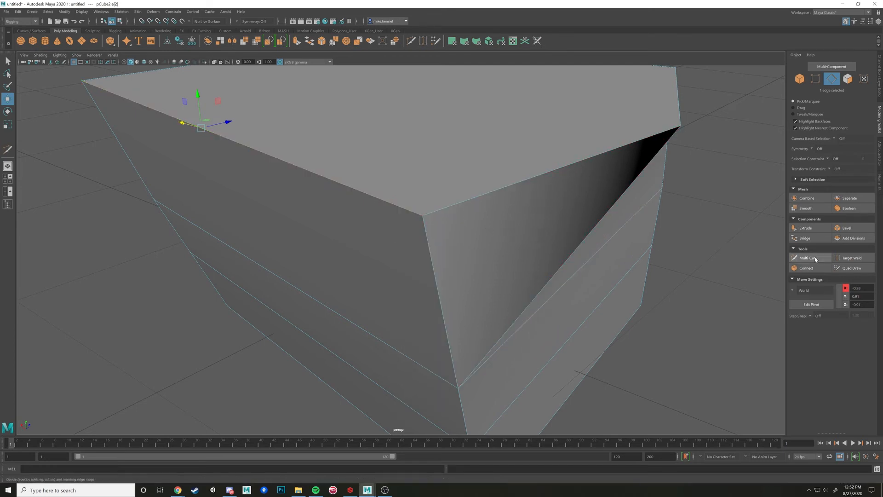
Insert a vertex with Multi-Cut near the middle of the top edge on the undented long side
left_click(815, 258)
left_click(422, 215)
left_click_drag(233, 184, 252, 185, "alt")
left_click(336, 151)
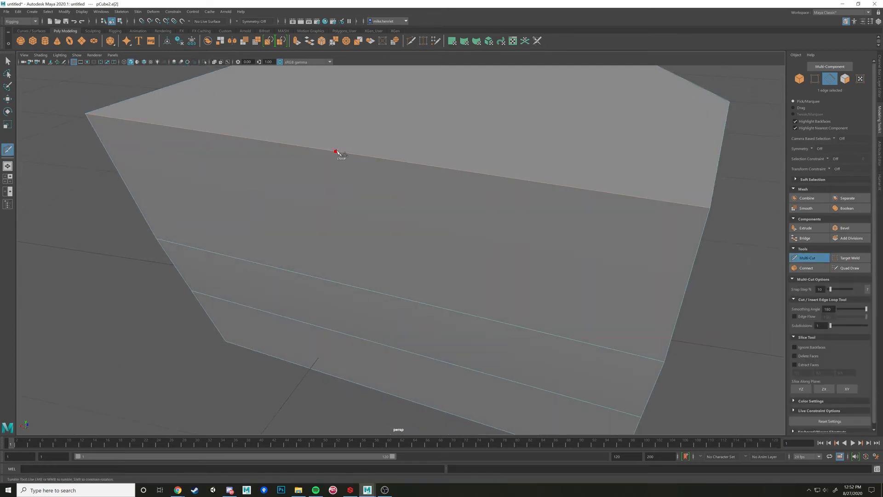
key("ctrl+z")
left_click(336, 152)
scroll(367, 191, "down", 3)
key("w")
Switch to vertex selection, move the mid-edge vertex outward in the XZ plane, and delete that vertex
right_click(377, 202)
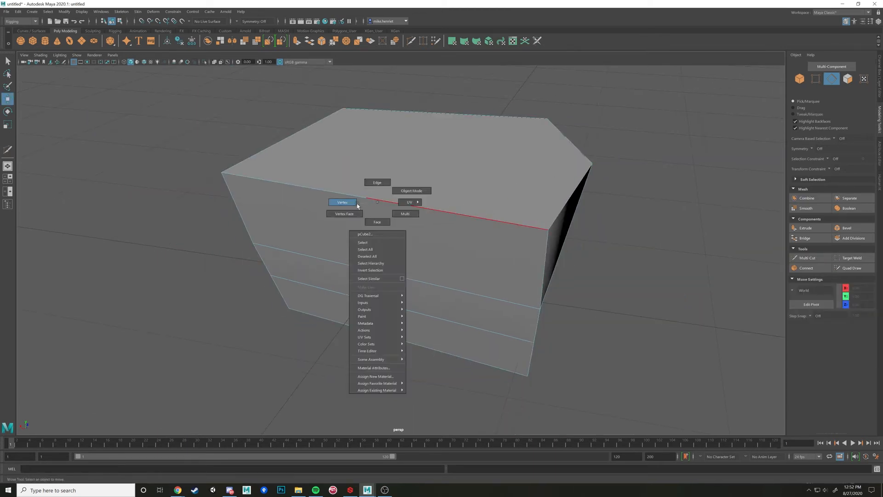
left_click(342, 202)
left_click(381, 210)
left_click_drag(508, 213, 490, 221, "alt")
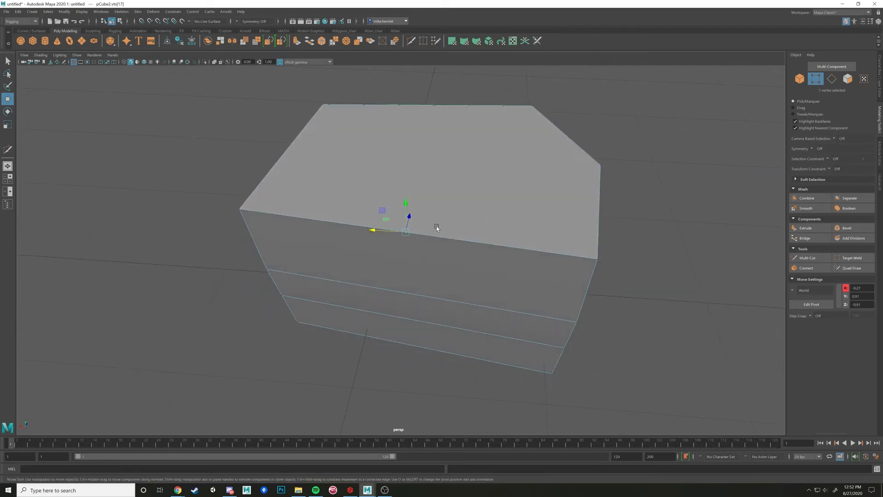
left_click_drag(379, 218, 394, 240)
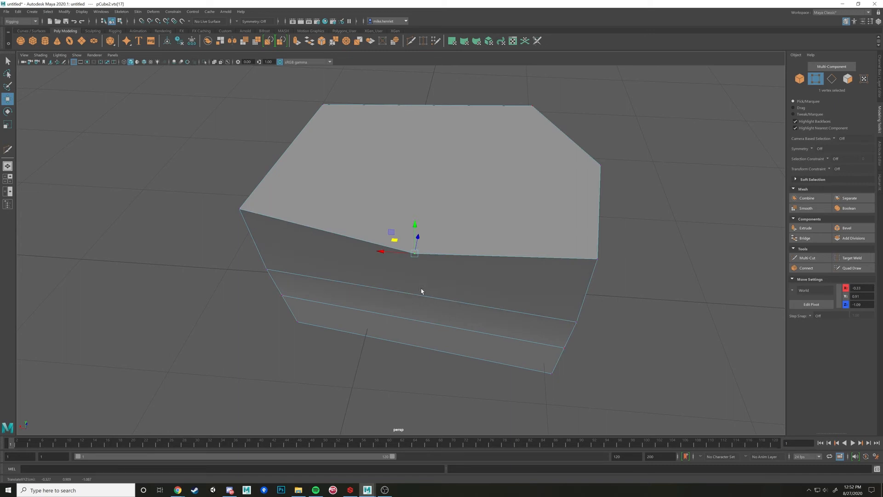
left_click_drag(421, 288, 478, 202, "alt")
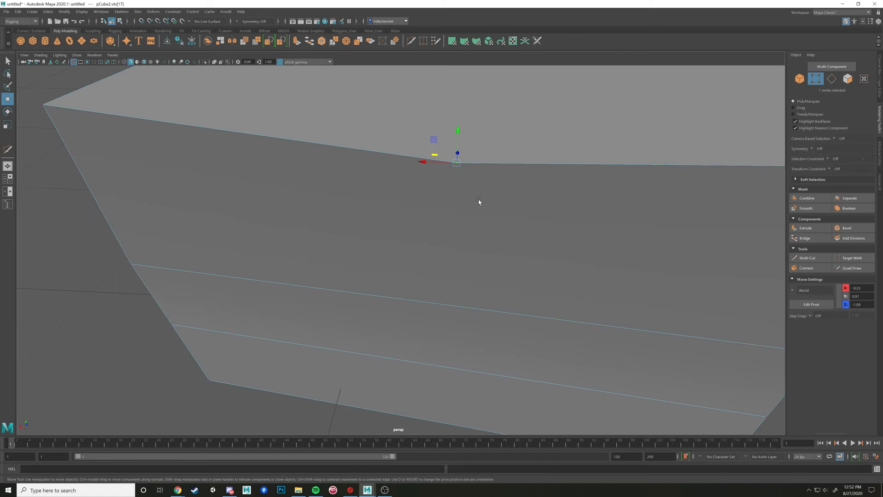
key("Delete")
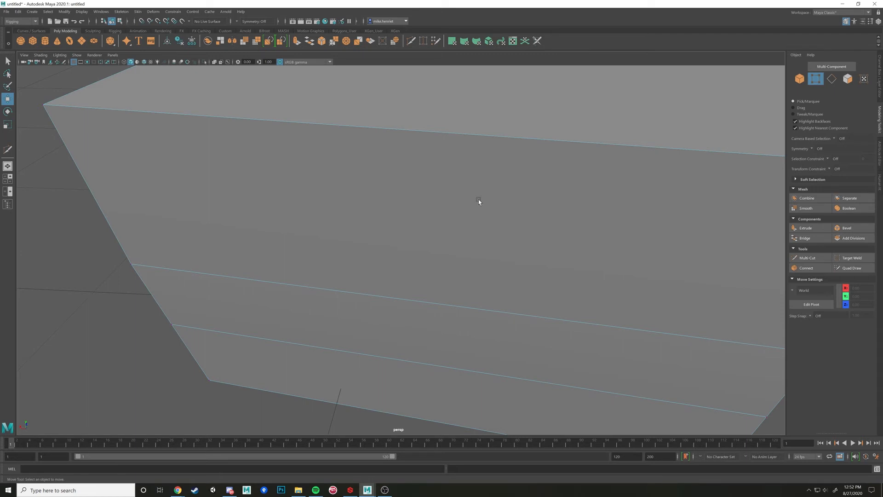
Switch to edge selection and delete the upper loop's edge segment across the undented long side
scroll(478, 200, "down", 5)
left_click_drag(483, 200, 447, 256, "alt")
right_click_drag(445, 255, 446, 236)
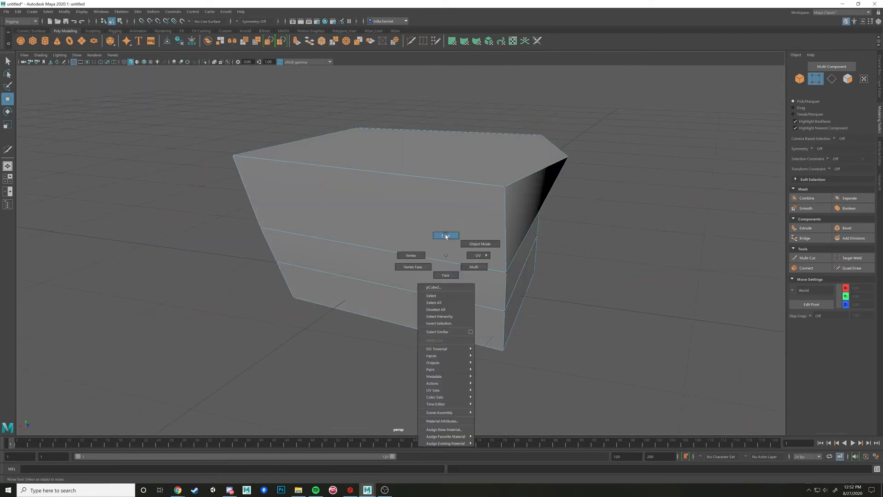
left_click_drag(463, 315, 473, 292, "alt")
left_click(462, 214)
key("Delete")
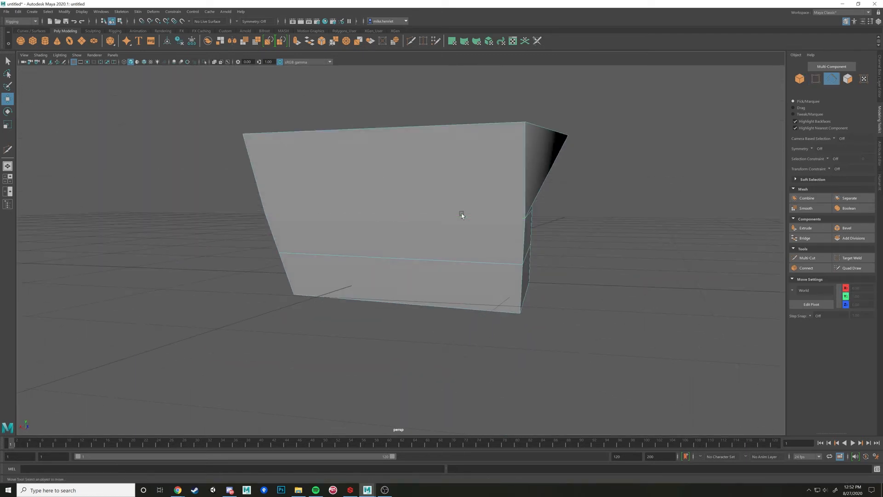
Delete the upper loop's edge segment across the short side next to the already cleared long side
left_click_drag(462, 213, 447, 217, "alt")
left_click_drag(280, 213, 340, 214, "alt")
left_click_drag(475, 239, 336, 237, "alt")
scroll(337, 233, "up", 2)
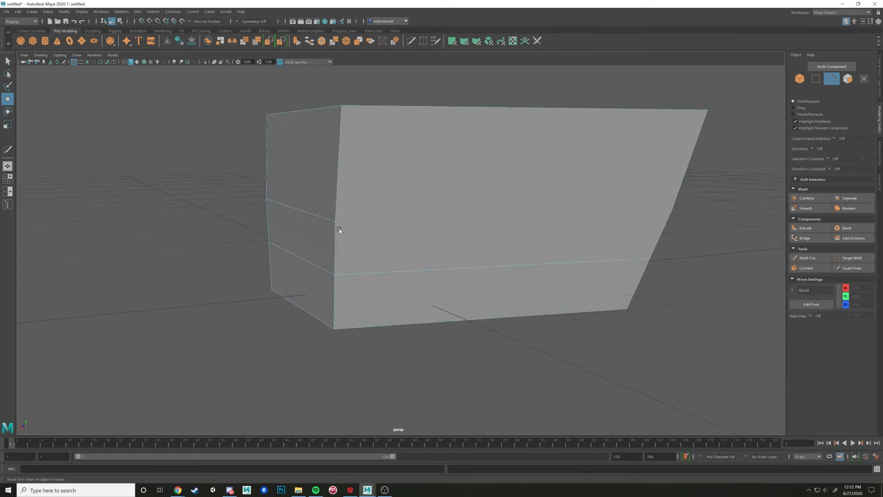
left_click(326, 218)
key("Delete")
Switch to vertex selection, select the leftover vertex on the shared corner edge, and clear the selection
left_click_drag(376, 235, 396, 237, "alt")
right_click_drag(396, 236, 417, 251)
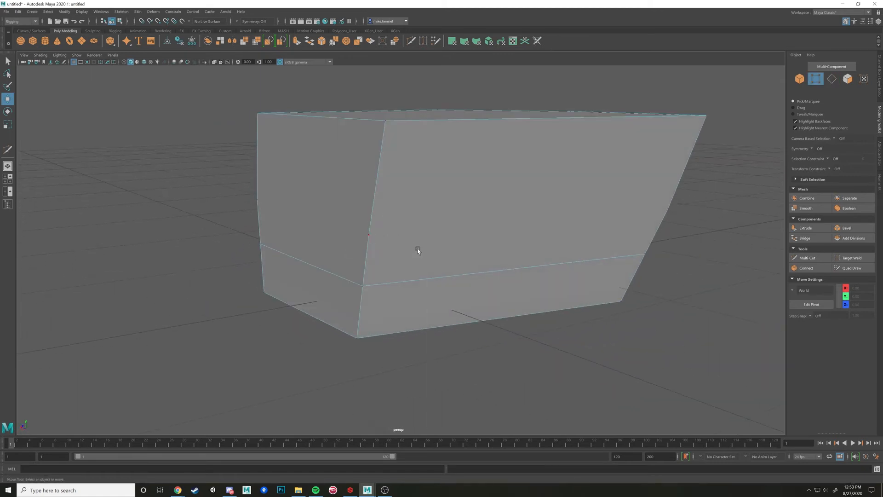
left_click(371, 234)
left_click_drag(439, 246, 396, 228, "alt")
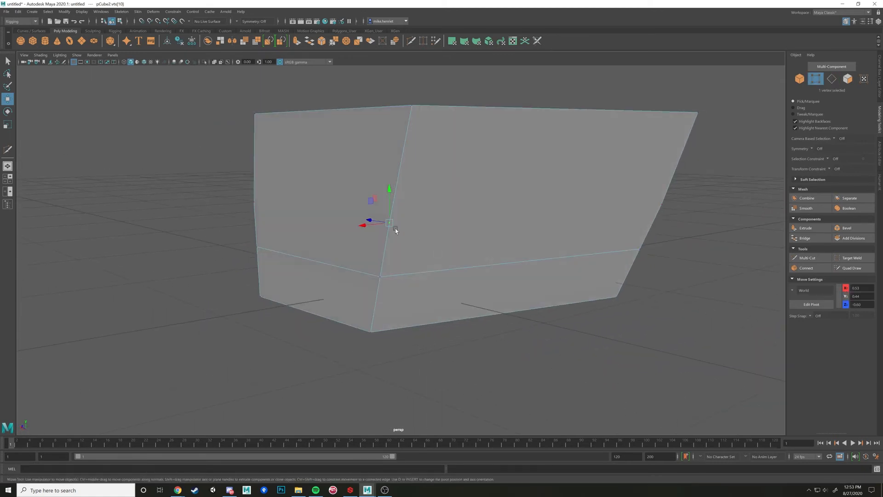
left_click(429, 231)
Undo the deletions of the upper loop's edge segments
key("ctrl+z")
key("ctrl+z")
key("ctrl+z")
key("ctrl+z")
key("ctrl+z")
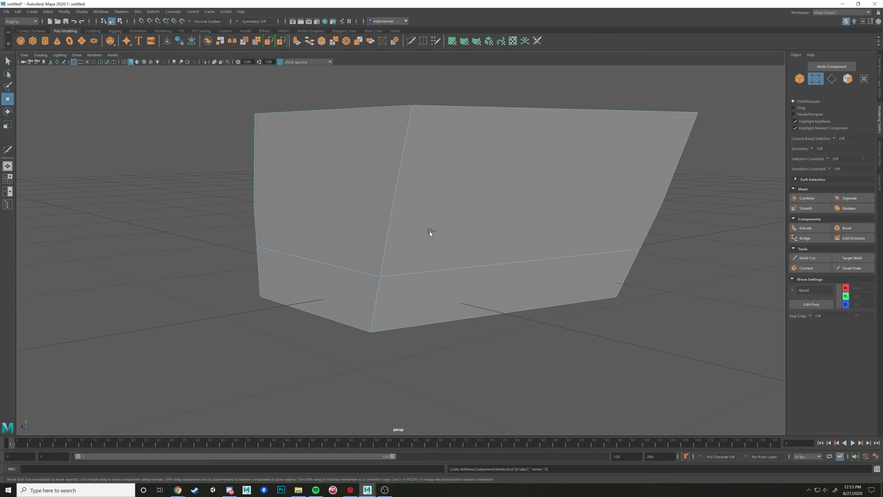
Select the entire lower edge loop, delete only its edges, and switch to vertex selection to inspect the corner edges
left_click_drag(429, 231, 410, 255, "alt")
double_click(470, 282)
mouse_move(470, 282)
left_mouse_down("alt")
mouse_move(462, 290)
mouse_move(469, 292)
left_mouse_up("alt")
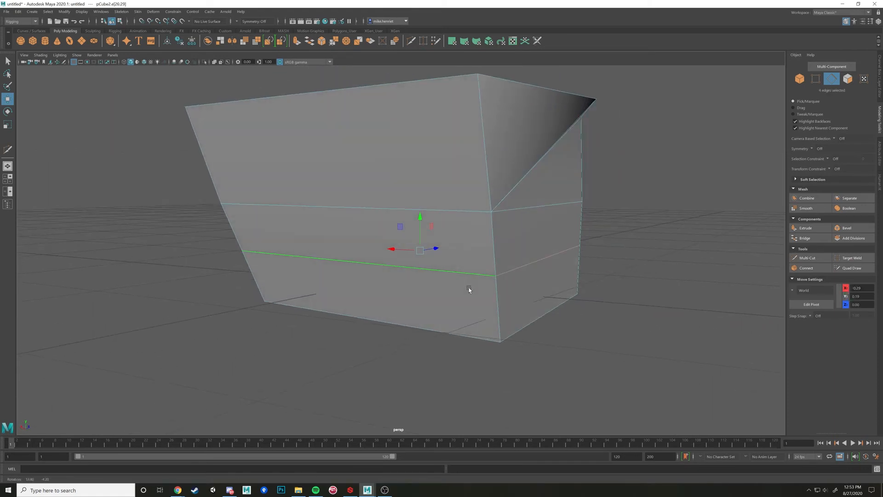
key("Delete")
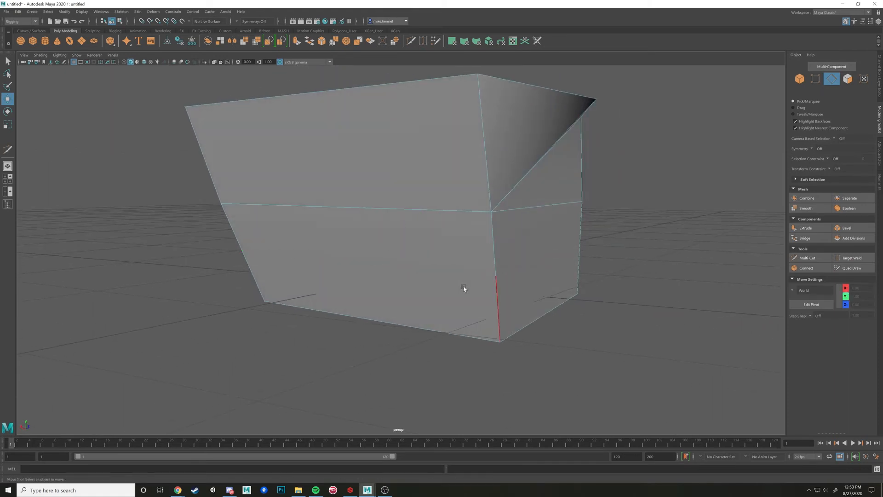
right_click_drag(465, 287, 426, 283)
scroll(426, 283, "down", 4)
left_click_drag(425, 283, 435, 276, "alt")
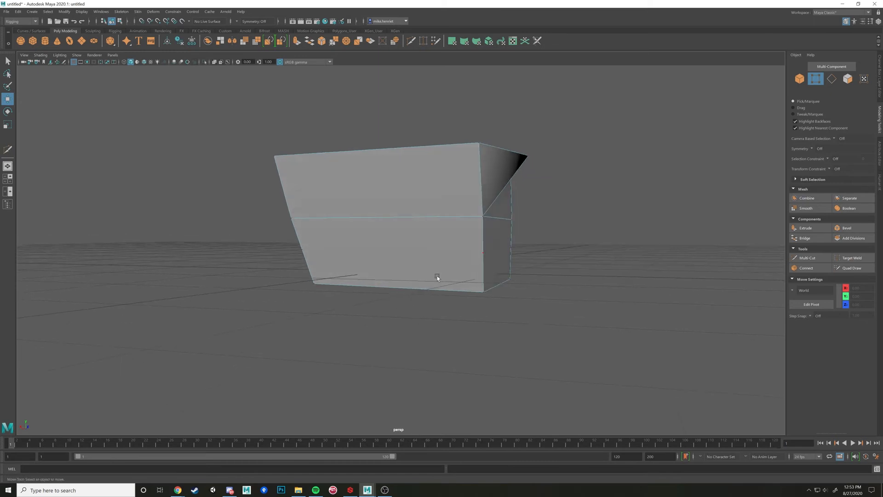
Undo the plain deletion and delete the lower edge loop together with its vertices
key("ctrl+z")
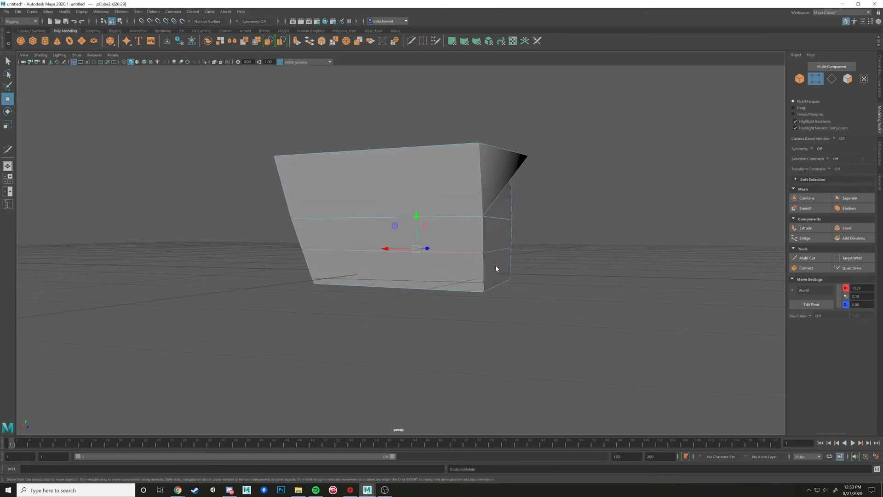
key("ctrl+Delete")
right_click_drag(496, 269, 462, 256)
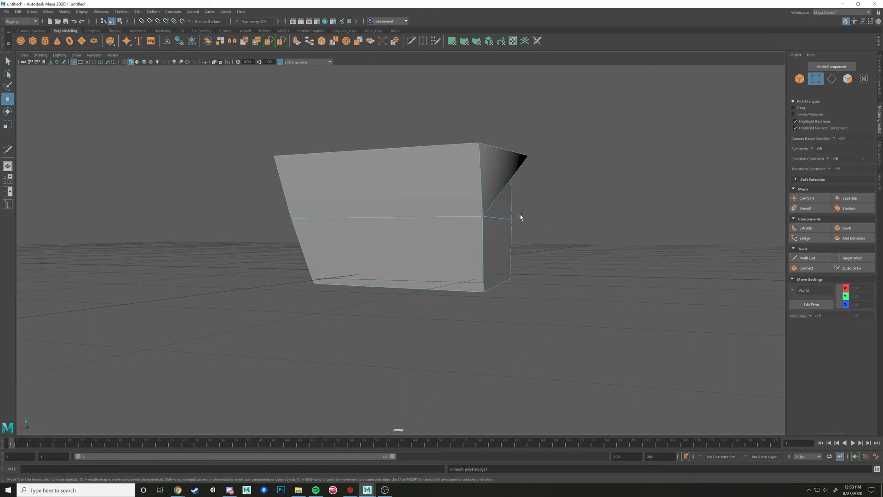
Switch to face selection and delete the cube's top face to open the mesh
left_click_drag(520, 217, 478, 252, "alt")
right_click_drag(480, 254, 481, 275)
left_click_drag(497, 281, 387, 271, "alt")
left_click(388, 271)
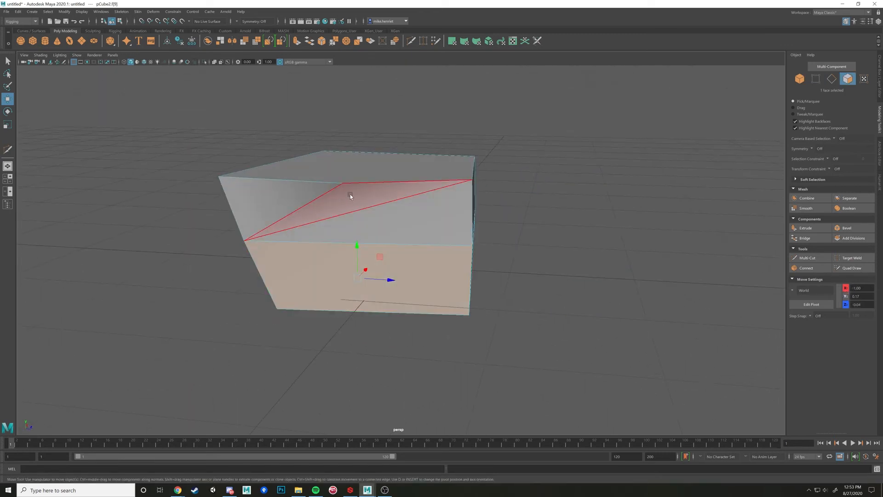
left_click(371, 189)
left_click_drag(370, 188, 374, 220, "alt")
key("Delete")
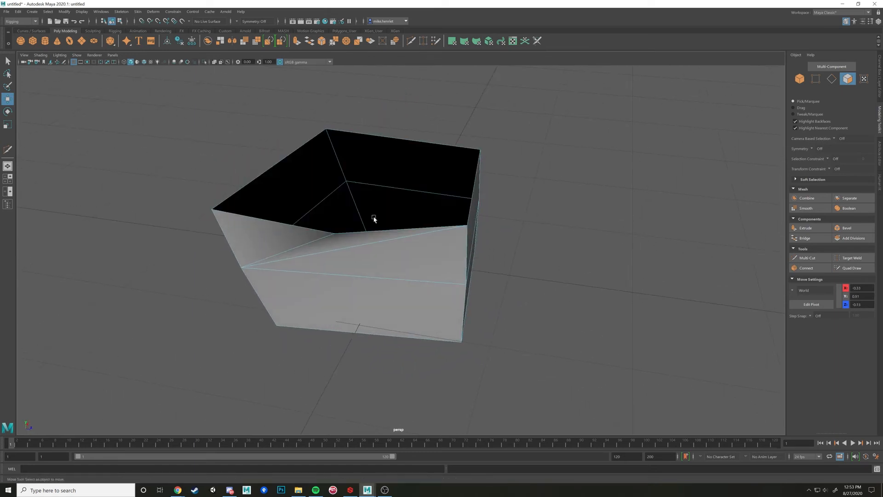
mouse_move(372, 221)
left_mouse_down("alt")
mouse_move(387, 236)
mouse_move(451, 221)
mouse_move(356, 224)
mouse_move(383, 219)
left_mouse_up("alt")
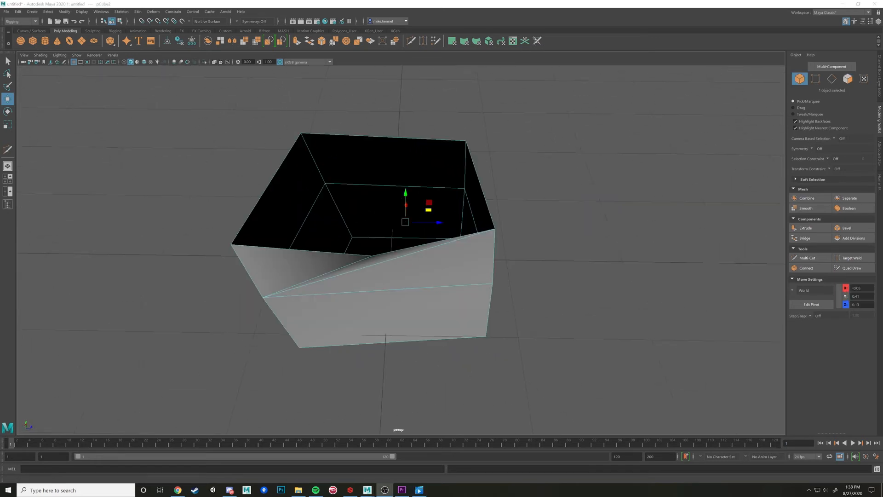
Create a polygon sphere and move it along the X axis away from the open cube
left_click_drag(528, 343, 481, 335, "alt")
scroll(521, 340, "down", 5)
scroll(459, 303, "down", 3)
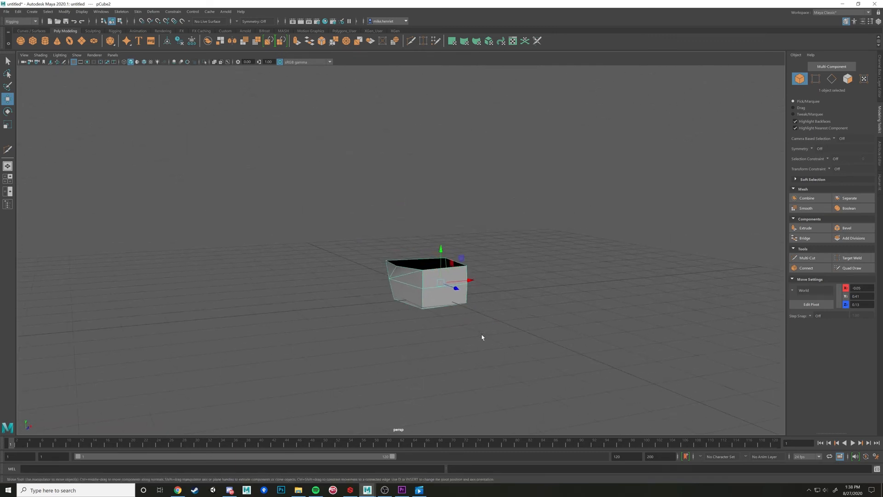
left_click(21, 40)
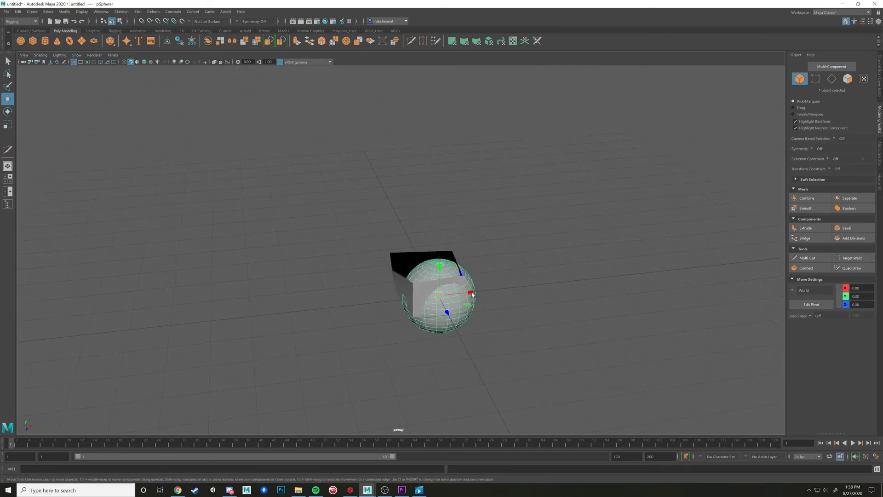
left_click_drag(471, 294, 399, 294)
key("alt+x")
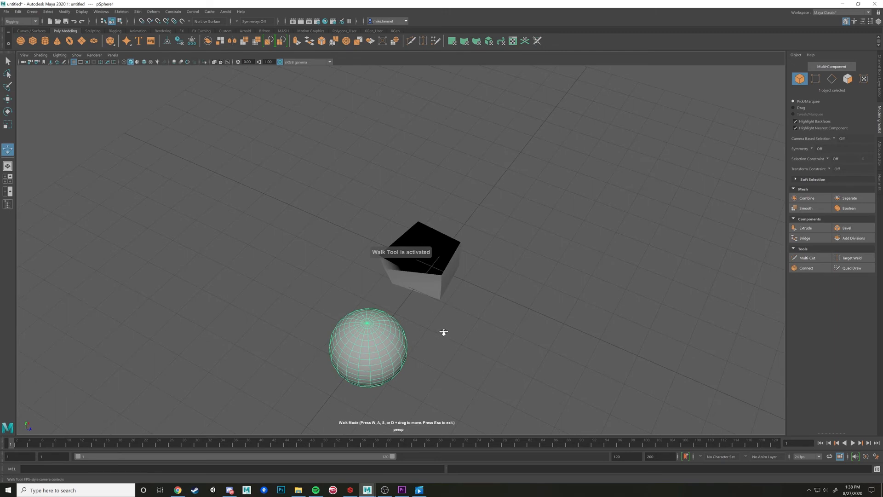
key("q")
left_click_drag(442, 332, 432, 321, "alt")
middle_click_drag(432, 321, 434, 282, "alt")
scroll(434, 282, "up", 3)
left_click_drag(435, 282, 402, 301, "alt")
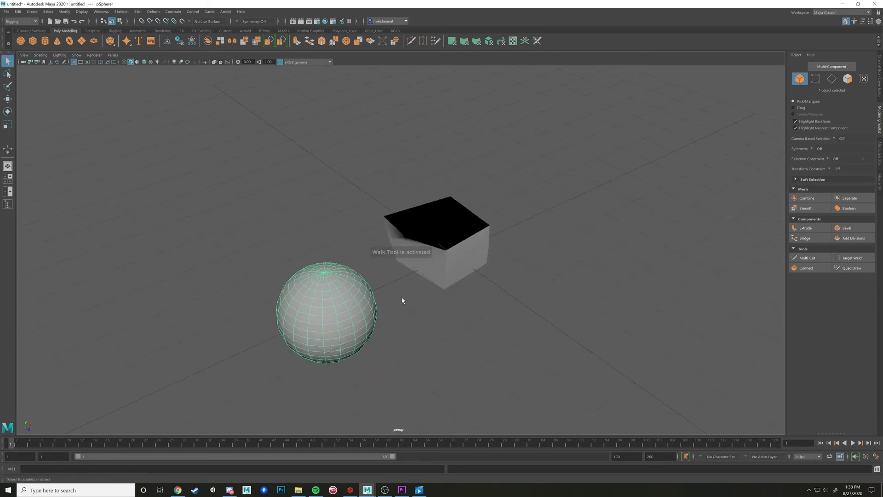
key("alt+x")
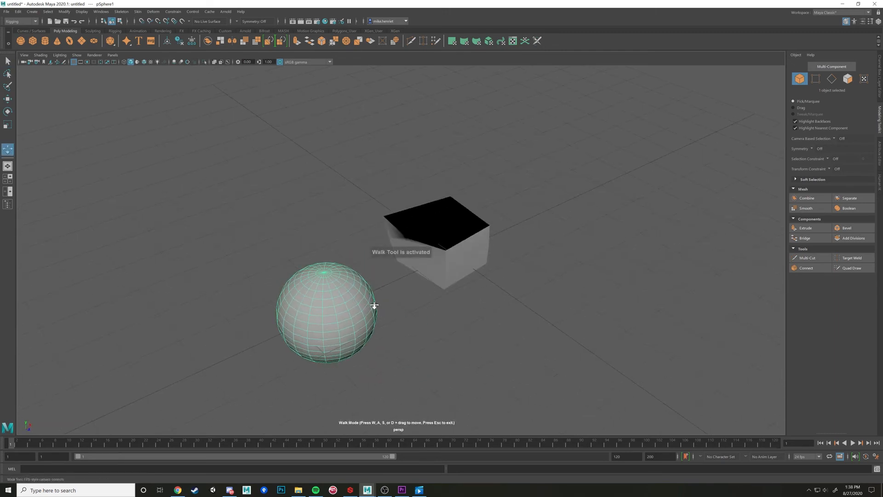
key("q")
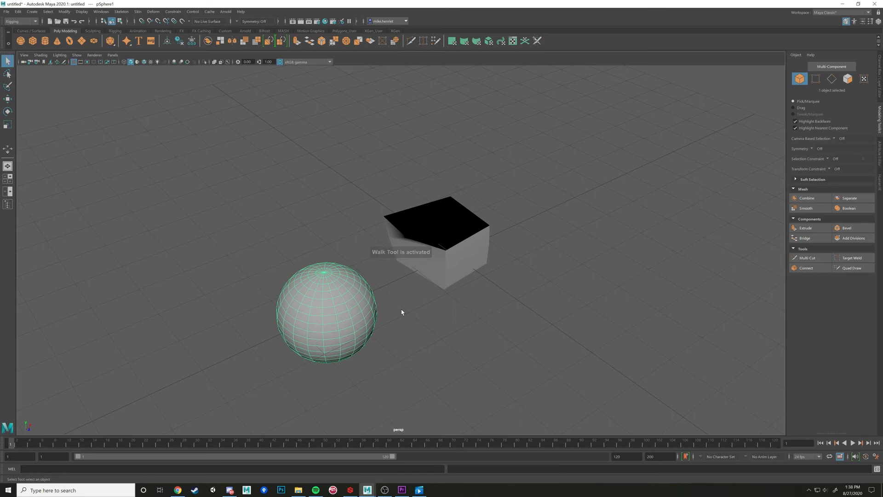
left_click_drag(401, 312, 418, 298, "alt")
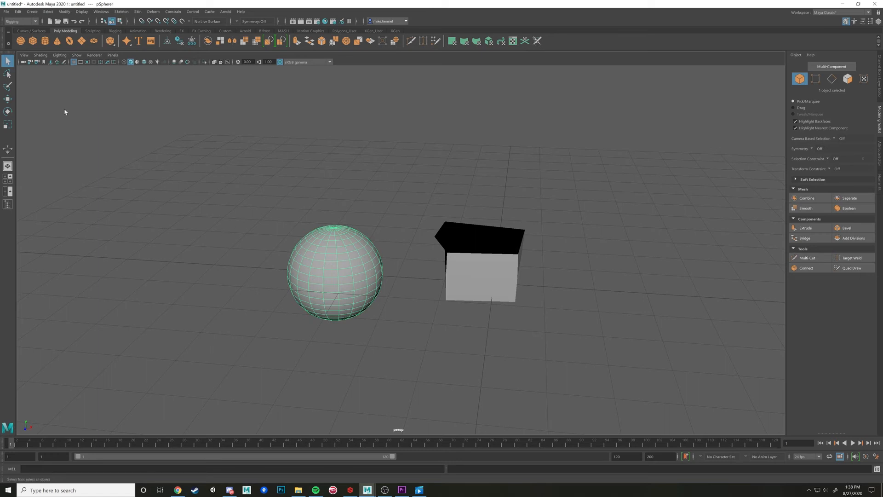
Select the sphere and the open cube together, and clear the selection
left_click_drag(385, 268, 443, 289, "alt")
left_click(495, 259)
key("ctrl+z")
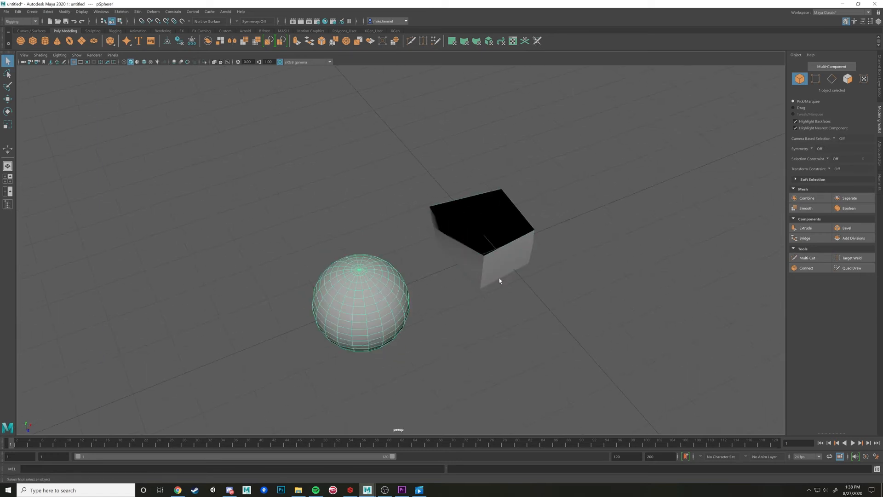
left_click(513, 265, "shift")
left_click_drag(550, 263, 566, 270, "alt")
middle_click_drag(566, 270, 460, 264, "alt")
scroll(451, 263, "up", 2)
left_click_drag(450, 262, 442, 251, "alt")
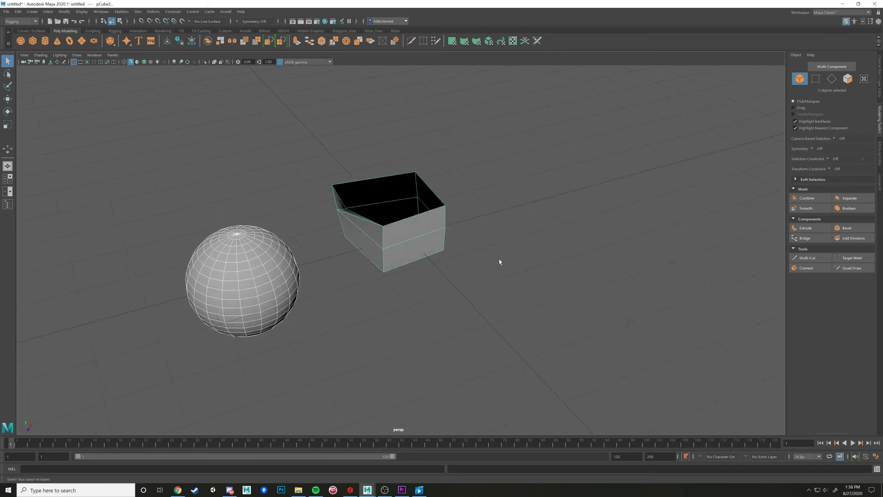
left_click(501, 262)
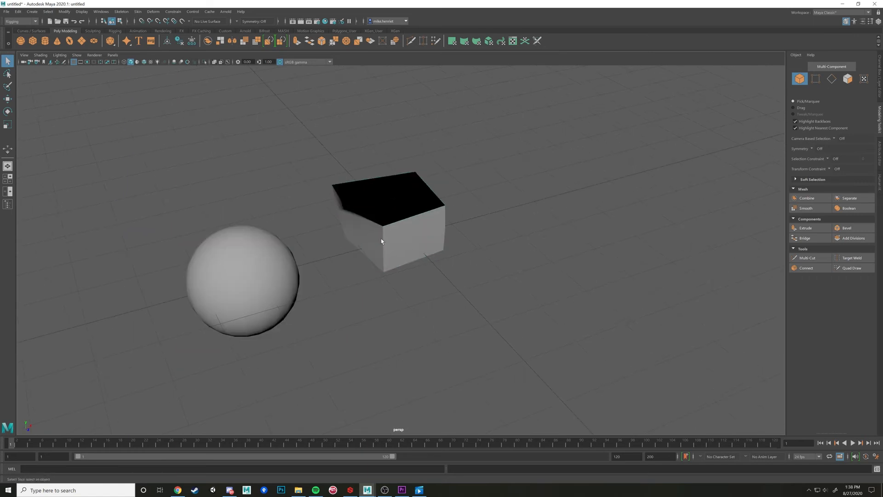
Select only the open cube and duplicate it
left_click(381, 240)
left_click_drag(429, 256, 443, 259, "alt")
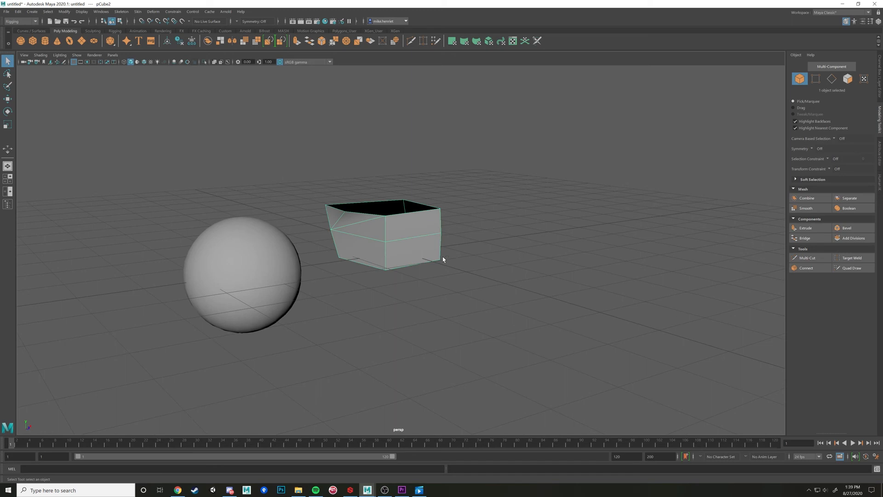
key("ctrl+d")
left_click(18, 12)
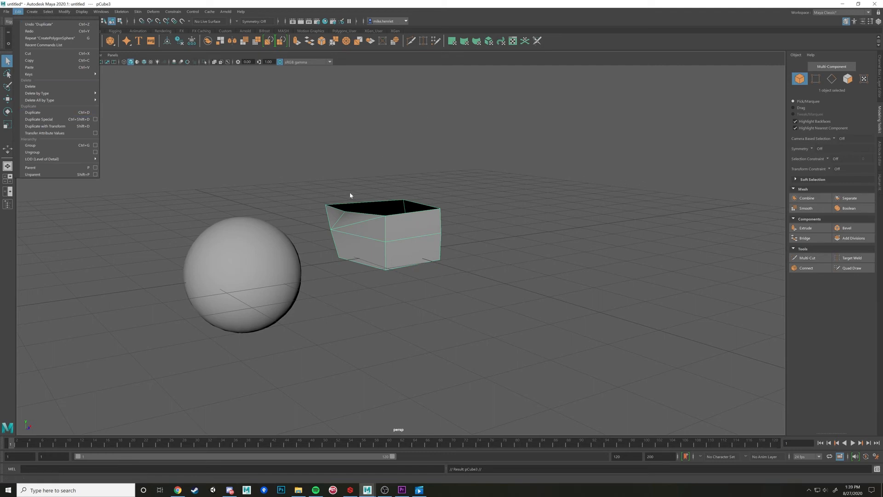
left_click_drag(373, 202, 404, 252, "alt")
Turn the duplicate upside down and position it above the original open cube
key("w")
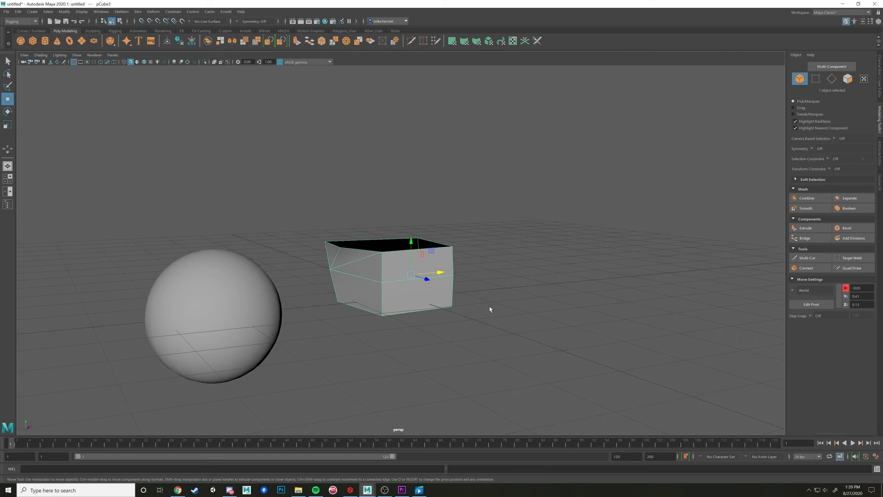
mouse_move(422, 253)
left_mouse_down("shift")
mouse_move(421, 184)
mouse_move(424, 201)
mouse_move(418, 182)
mouse_move(282, 169)
mouse_move(256, 261)
left_mouse_up("shift")
key("e")
left_click_drag(252, 235, 254, 231)
key("w")
left_click_drag(341, 235, 382, 201, "alt")
mouse_move(453, 242)
left_mouse_down("alt")
mouse_move(252, 181)
mouse_move(479, 213)
mouse_move(315, 215)
mouse_move(190, 186)
mouse_move(345, 233)
mouse_move(352, 248)
mouse_move(412, 238)
mouse_move(394, 236)
mouse_move(453, 248)
mouse_move(417, 252)
left_mouse_up("alt")
Duplicate the upside-down cube, leaving one copy directly above the original and the others beside it
key("ctrl+d")
left_click(492, 256)
middle_click_drag(491, 256, 421, 247, "alt")
scroll(421, 246, "up", 4)
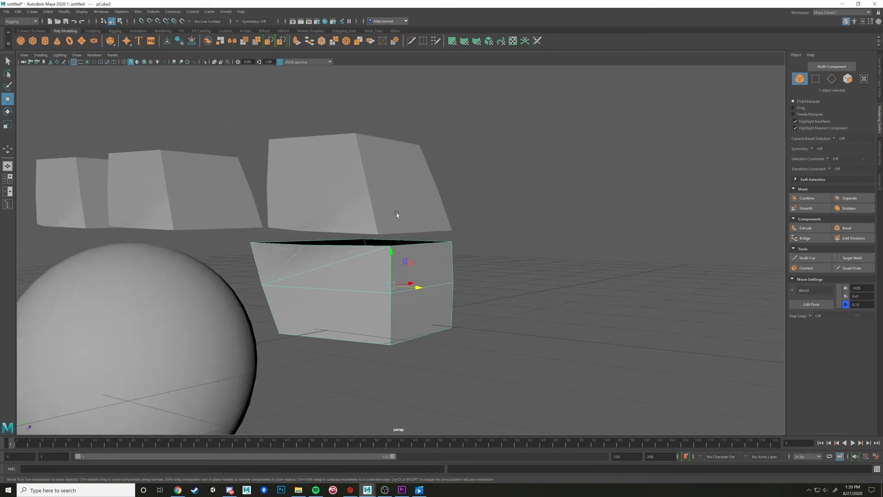
Select the open cube and the upside-down copy above it, switch to the Modeling menu set, and combine them into one mesh
left_click(397, 214, "shift")
left_click_drag(418, 258, 421, 275, "alt")
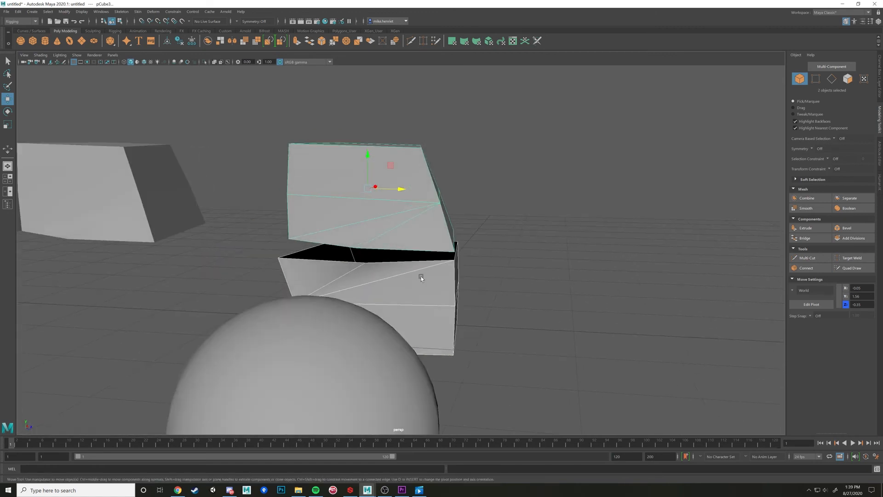
left_click_drag(478, 251, 459, 250, "alt")
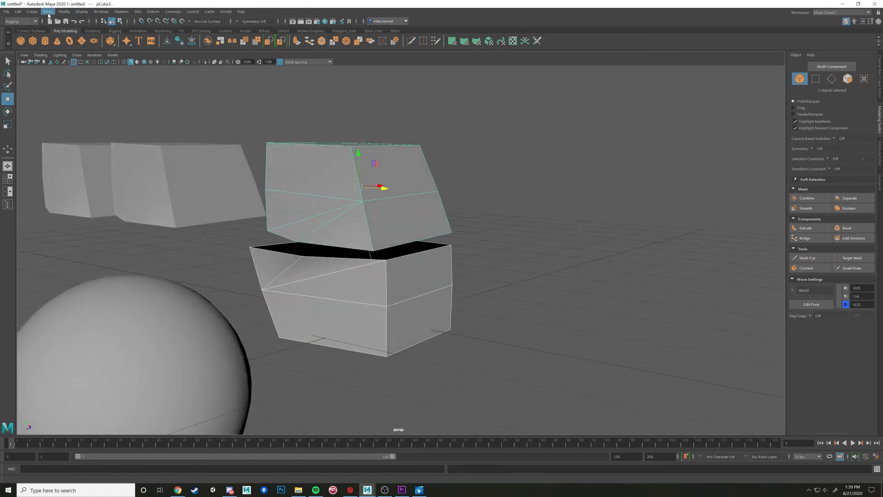
left_click(20, 21)
left_click(15, 31)
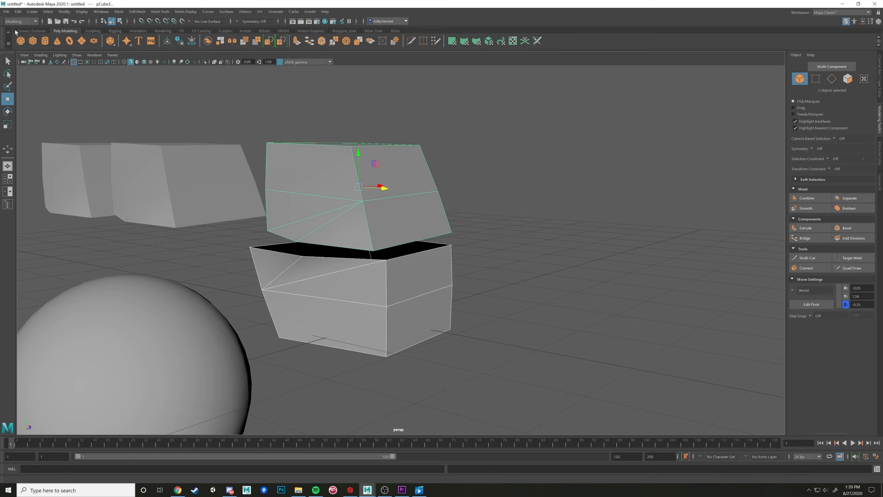
left_click(119, 12)
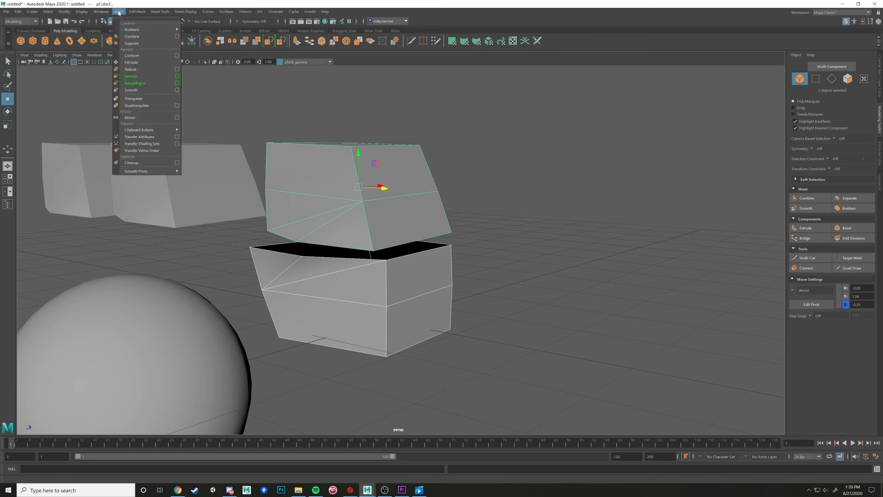
left_click(132, 36)
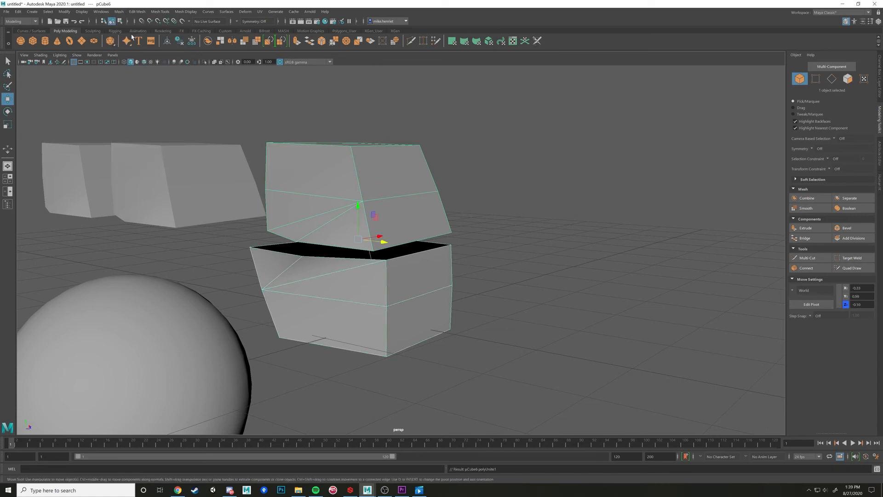
Deselect and reselect the combined mesh, and examine the gap between its upper and lower halves
left_click_drag(381, 236, 432, 223, "alt")
left_click(549, 202)
left_click_drag(550, 200, 426, 274, "alt")
left_click(426, 275)
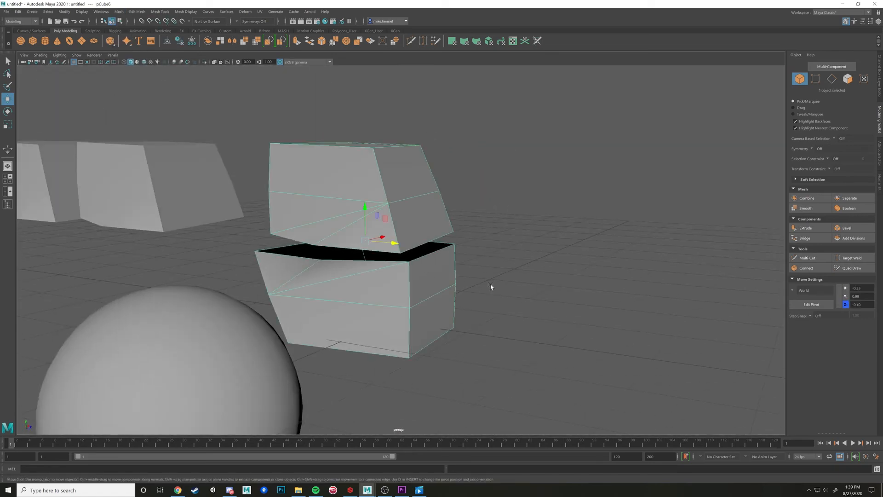
left_click(554, 289)
left_click_drag(554, 288, 473, 268, "alt")
right_click_drag(414, 266, 591, 272, "alt")
left_click_drag(474, 288, 490, 279, "alt")
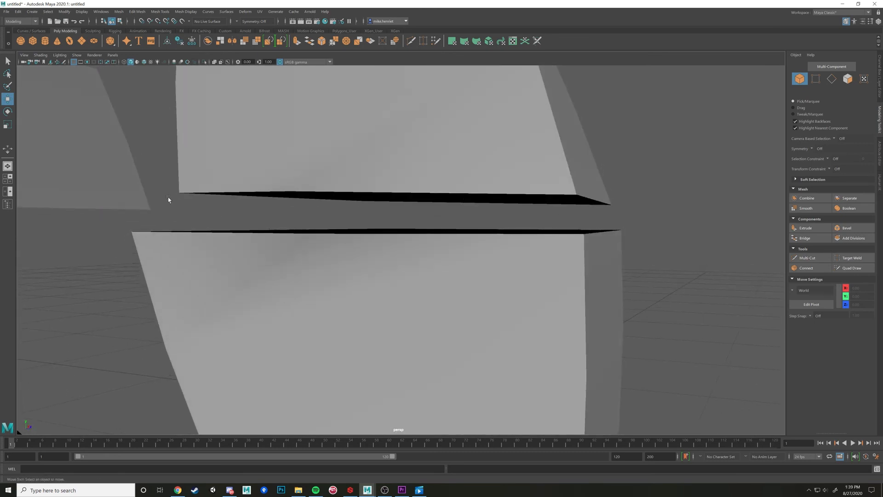
scroll(616, 253, "down", 5)
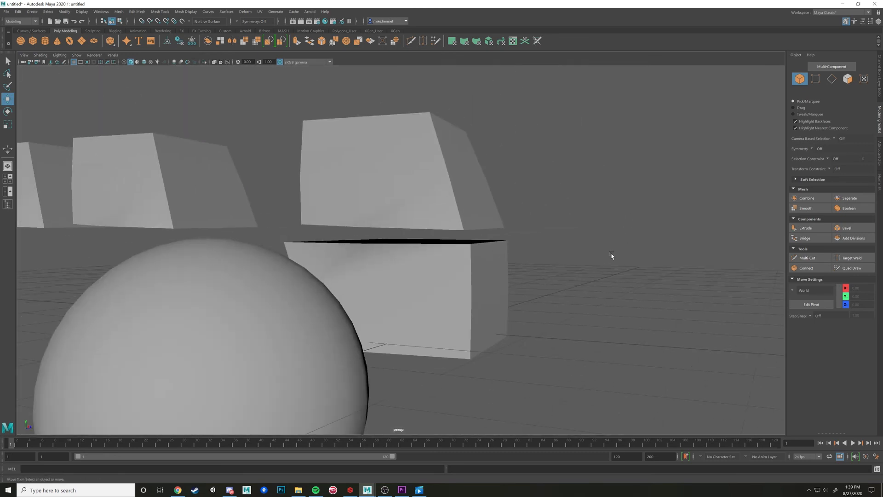
In vertex mode, snap the upper half's near corner and the adjacent mid-edge vertex onto the matching rim vertices of the lower half
left_click(450, 205)
right_click_drag(449, 204, 470, 232)
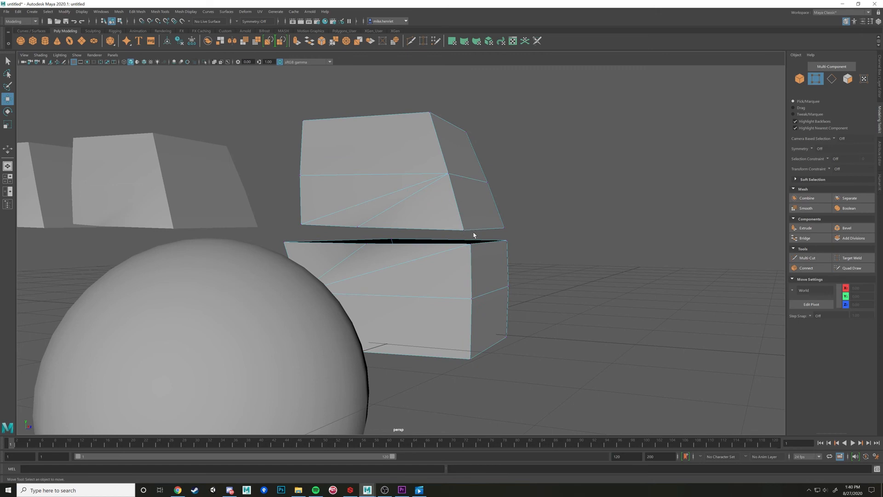
left_click(464, 229)
left_click_drag(483, 241, 439, 258, "alt")
left_click(336, 239)
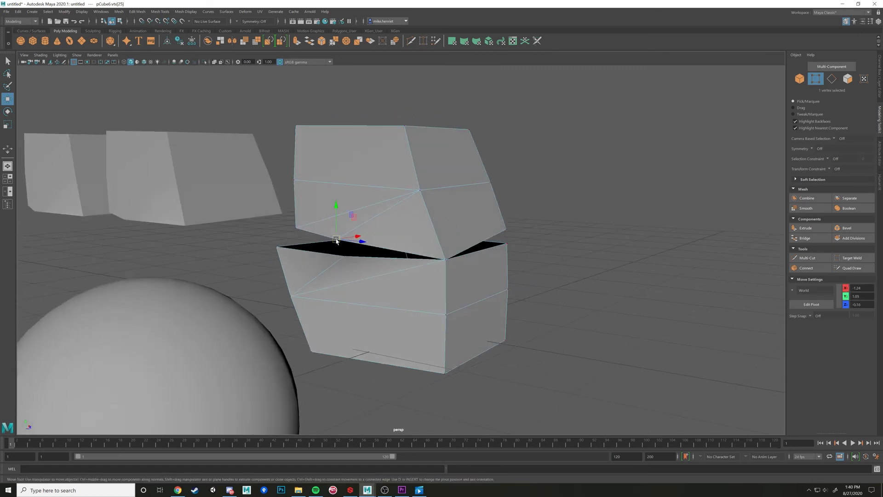
left_click_drag(335, 240, 344, 256)
Snap the upper half's remaining open corner vertices onto the lower rim to close the gap, and return to object mode
left_click(296, 228)
left_click_drag(295, 228, 279, 243)
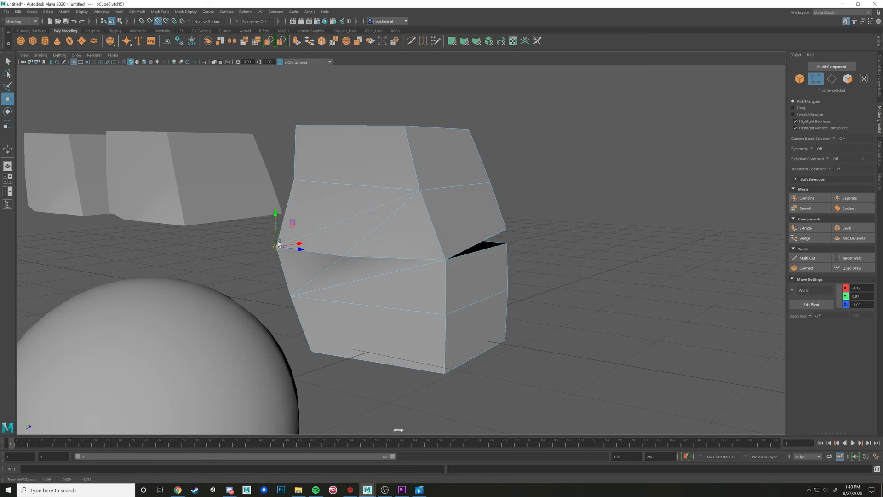
left_click(506, 230)
left_click_drag(507, 231, 507, 244)
left_click_drag(616, 250, 492, 238, "alt")
left_click(463, 226)
right_click_drag(491, 231, 563, 220)
left_click_drag(563, 222, 438, 243, "alt")
left_click(437, 242)
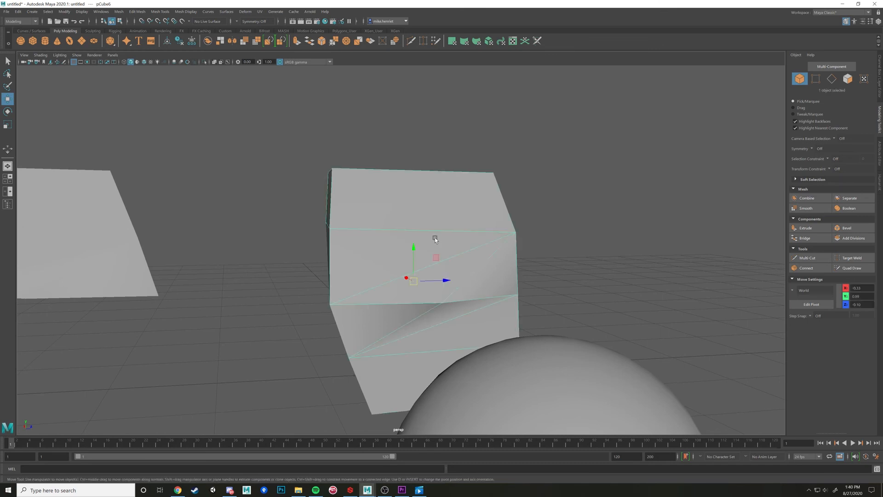
Check whether the halves are joined by selecting the upper half's connected faces, and undo the last test change
right_click_drag(427, 244, 434, 256)
left_click_drag(512, 247, 549, 314, "alt")
double_click(376, 217)
key("ctrl+z")
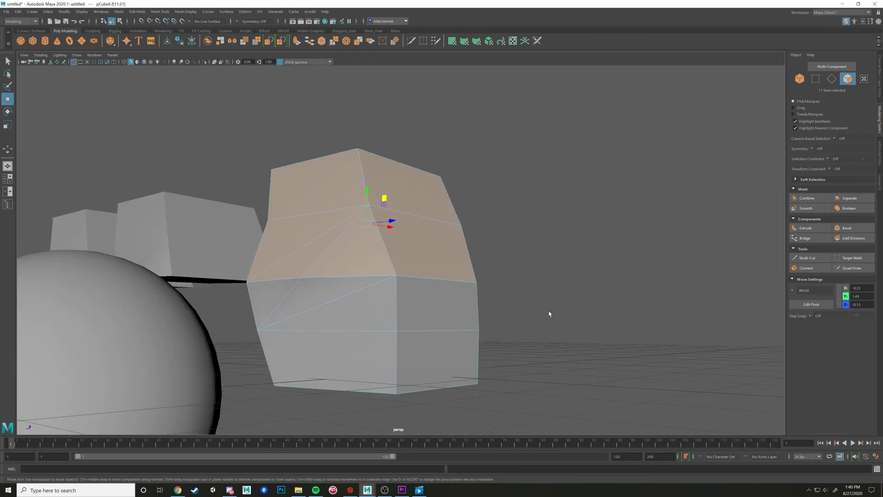
Select all vertices along the seam between the two halves and merge the overlapping ones
left_click(385, 287)
left_click_drag(386, 287, 416, 295, "alt")
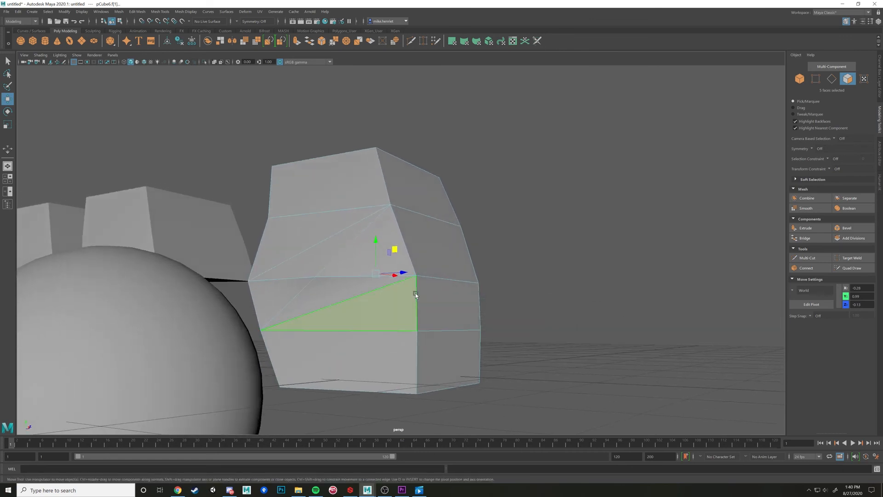
right_click_drag(416, 295, 393, 295)
left_click_drag(228, 275, 520, 301)
left_click(119, 11)
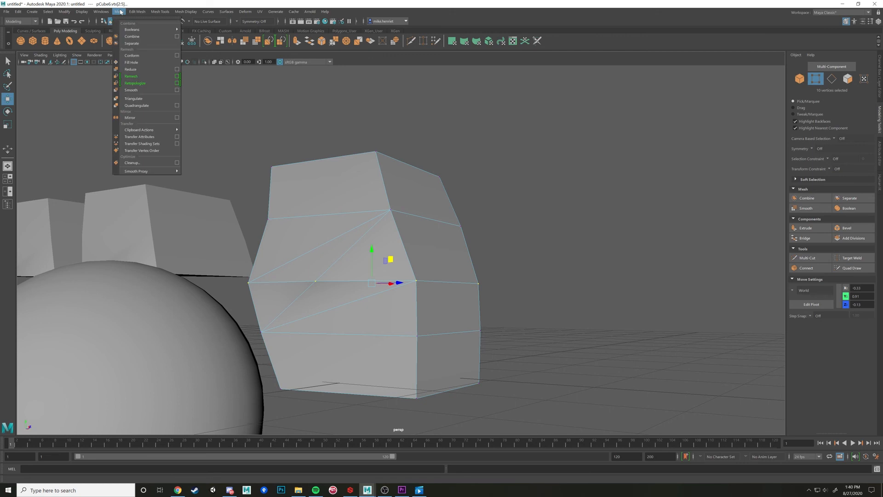
mouse_move(135, 13)
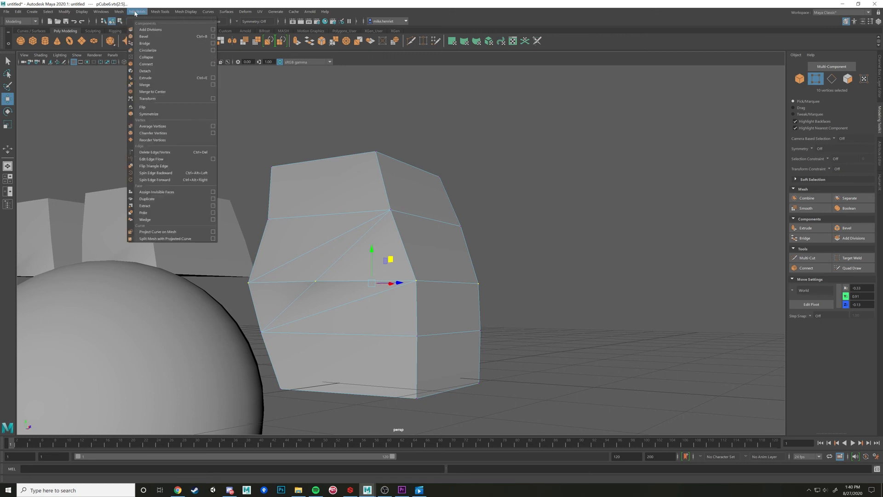
left_click(145, 86)
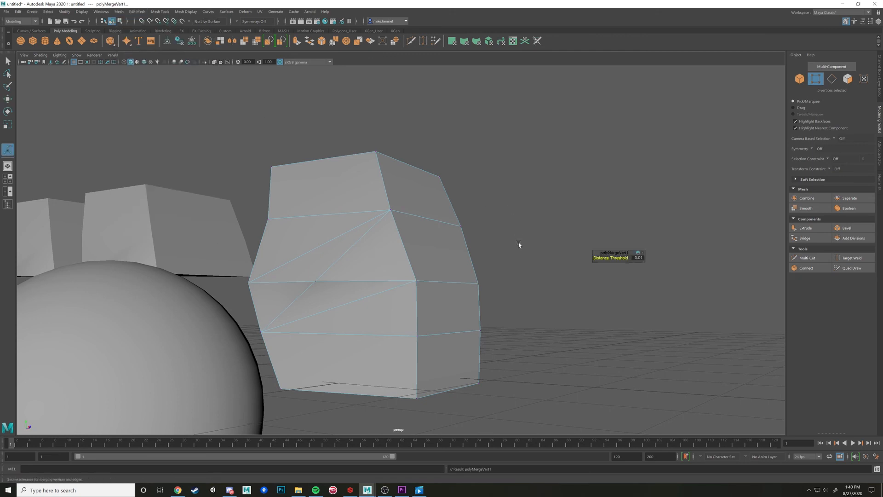
Leave the merge tool, select all connected faces of the mesh to check that the halves are joined, and clear the selection
left_click_drag(520, 245, 441, 244, "alt")
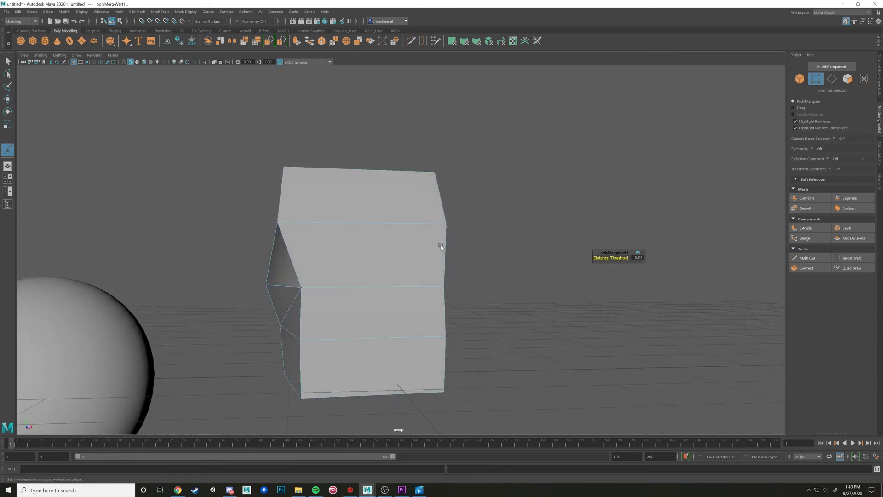
key("w")
right_click_drag(417, 242, 419, 258)
double_click(407, 241)
left_click_drag(412, 242, 533, 261, "alt")
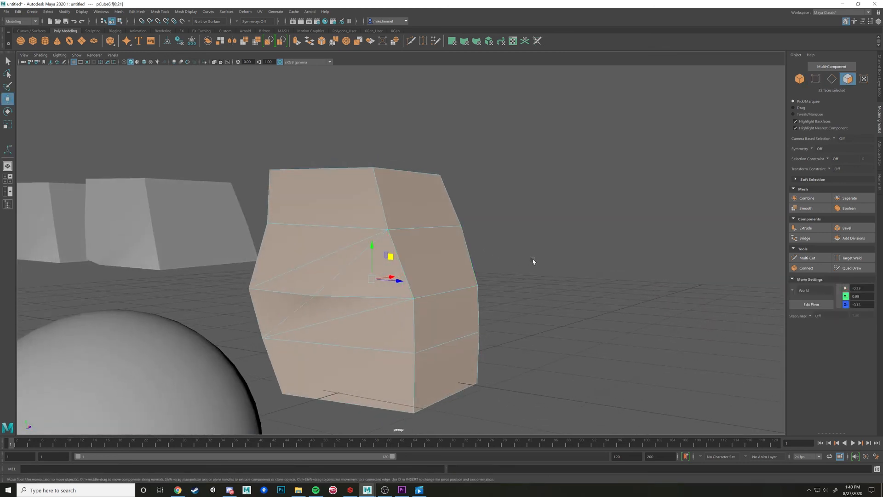
left_click_drag(526, 295, 515, 292, "alt")
left_click(515, 292)
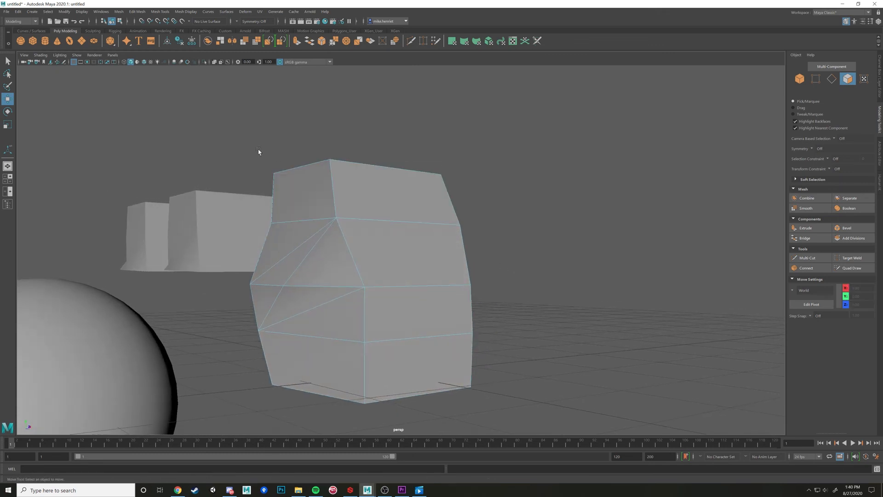
Select only the faces of the merged mesh's upper half, and clear the selection
left_click_drag(219, 138, 547, 258)
left_click_drag(546, 258, 580, 265, "alt")
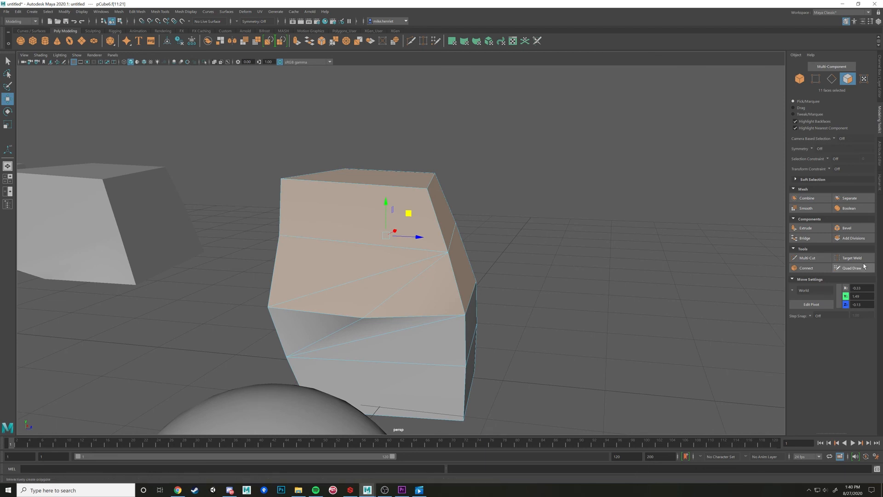
left_click(583, 303)
Return to object mode, duplicate the merged mesh, and move the copy beside the original along the X axis
left_click_drag(584, 303, 415, 263, "alt")
left_click(428, 260)
right_click_drag(381, 251, 419, 239)
left_click_drag(486, 240, 468, 252, "alt")
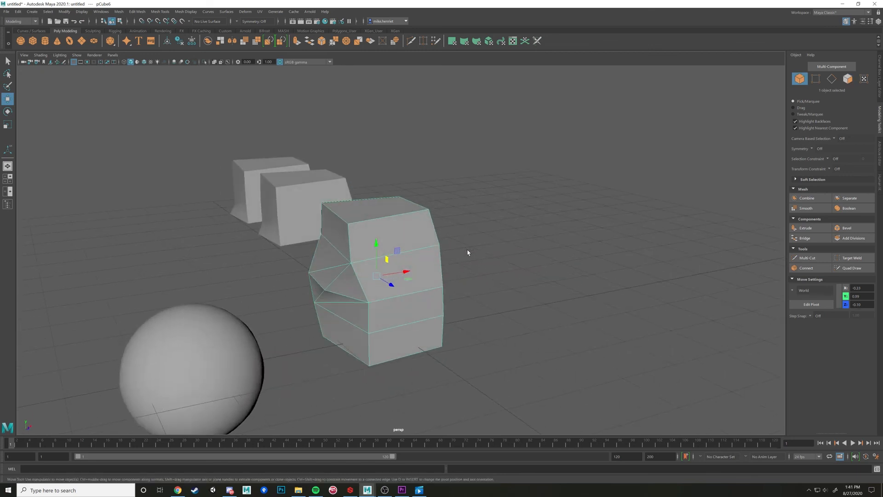
key("ctrl+d")
left_click_drag(407, 272, 385, 262)
Add the neighbouring merged mesh to the selection and combine both into one mesh
left_click(418, 269, "shift")
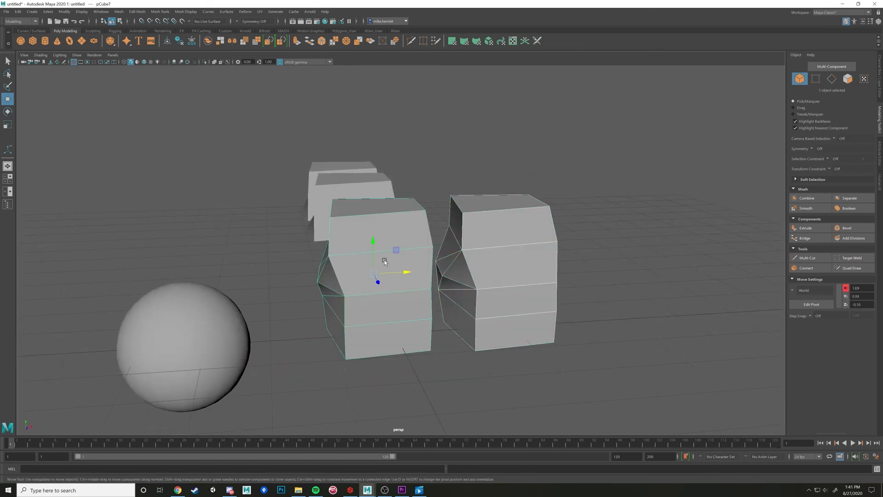
left_click(119, 12)
left_click(133, 36)
Examine the combined mesh by selecting the connected faces of one piece, and return to object mode with the whole mesh selected
left_click_drag(498, 284, 476, 285, "alt")
right_click_drag(477, 285, 478, 302)
double_click(482, 282)
left_click(506, 188)
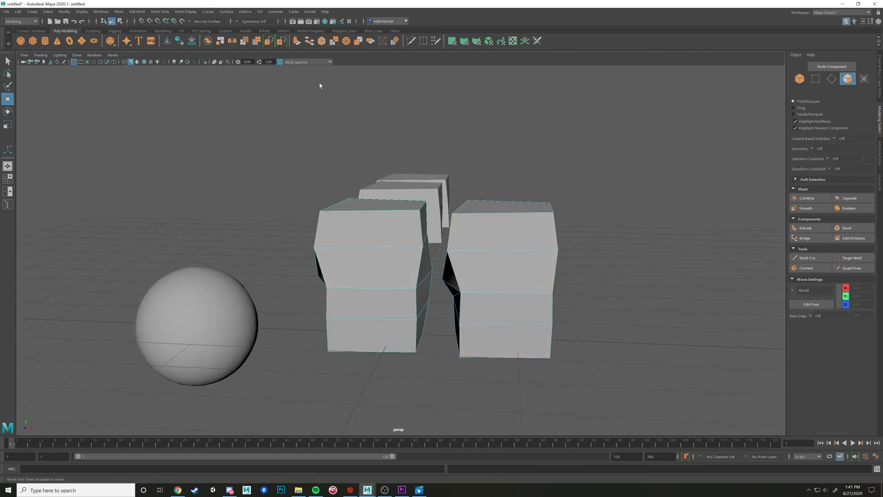
right_click_drag(498, 226, 527, 219)
left_click_drag(470, 261, 524, 271, "alt")
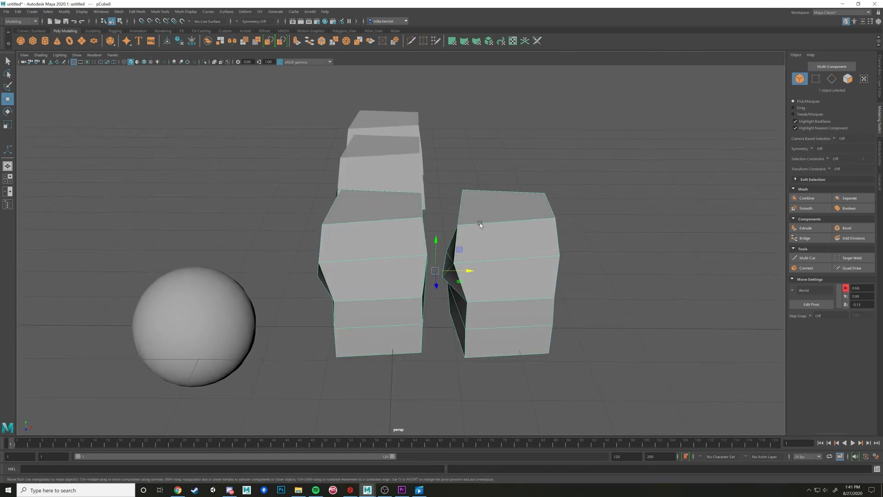
left_click_drag(479, 255, 483, 255, "alt")
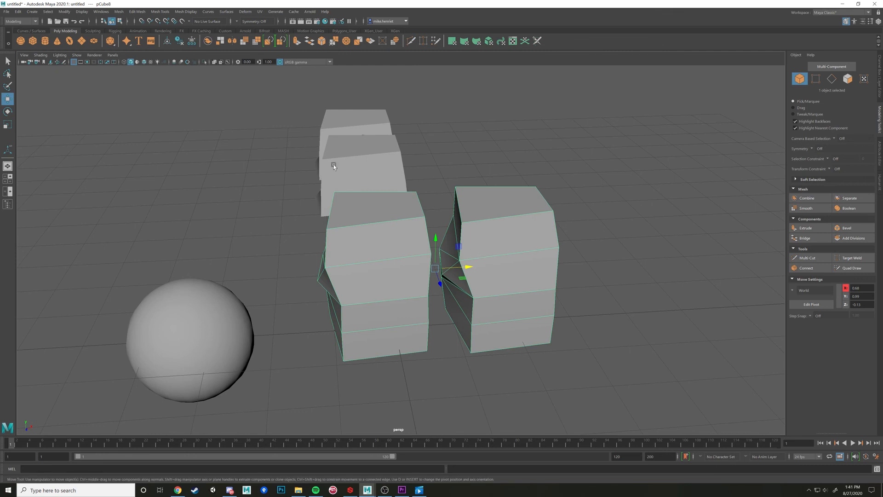
Separate the combined mesh into its two individual pieces and select the one farther from the sphere
left_click(119, 11)
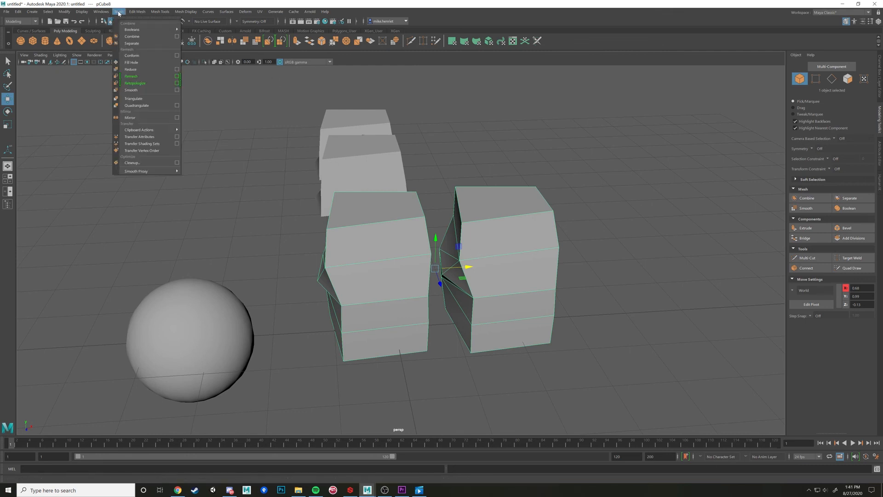
left_click(132, 43)
left_click_drag(478, 134, 486, 223, "alt")
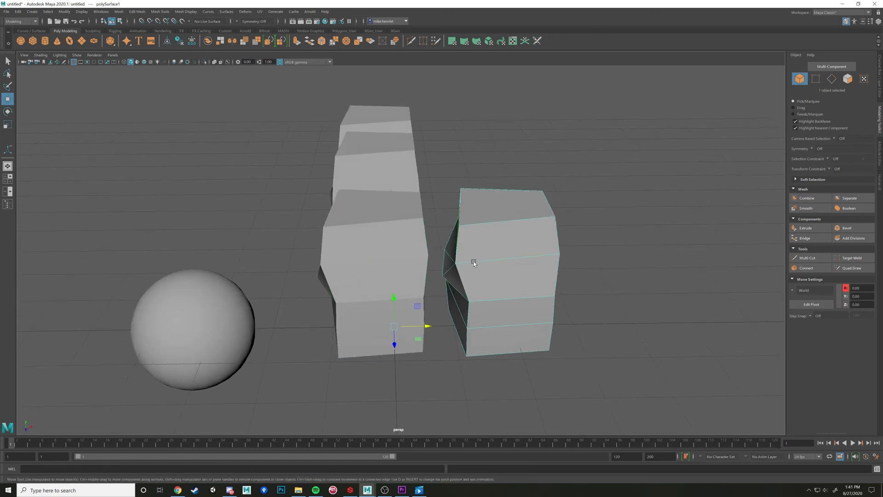
Select the two separated pieces alternately to verify that each is an independent object
mouse_move(473, 261)
left_mouse_down("alt")
mouse_move(461, 260)
mouse_move(465, 251)
left_mouse_up("alt")
left_click(400, 258)
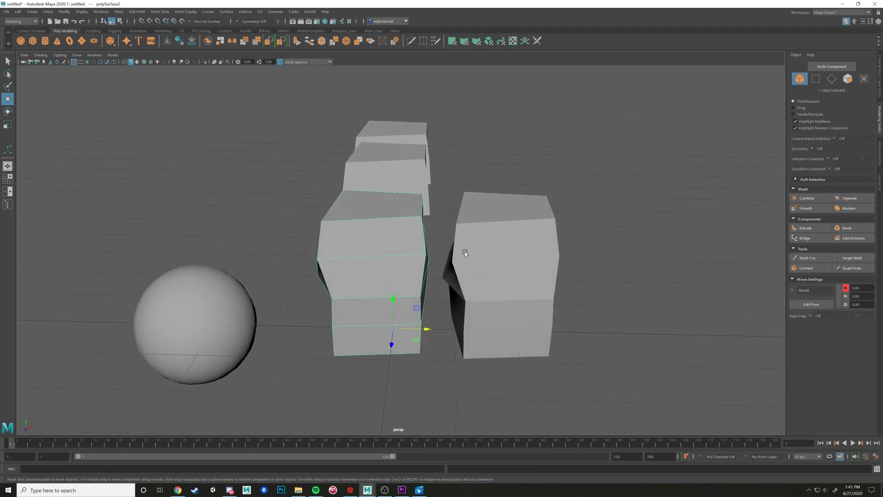
middle_click_drag(464, 251, 408, 217, "alt")
scroll(408, 216, "up", 4)
mouse_move(412, 216)
left_mouse_down("alt")
mouse_move(407, 204)
mouse_move(409, 212)
left_mouse_up("alt")
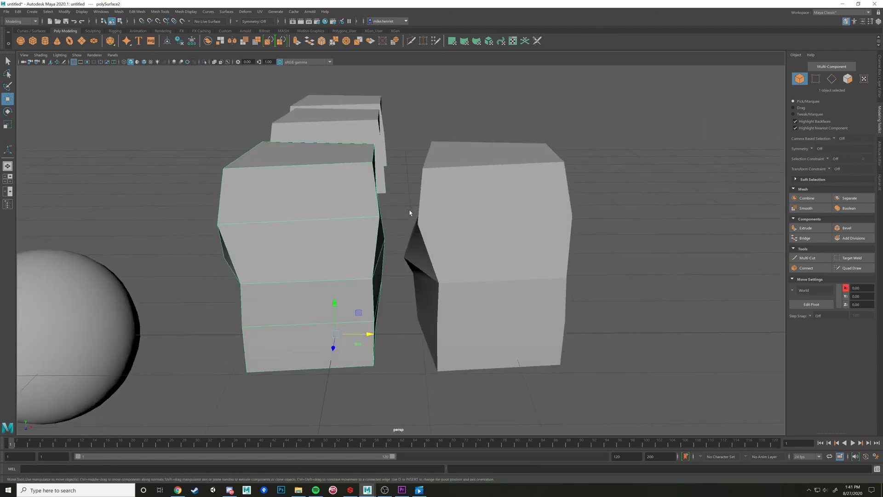
left_click(378, 235)
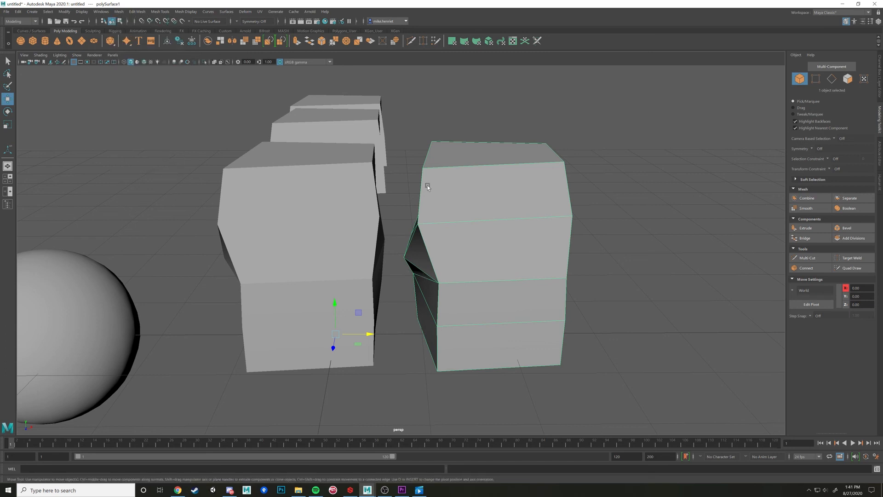
left_click_drag(410, 181, 478, 218, "alt")
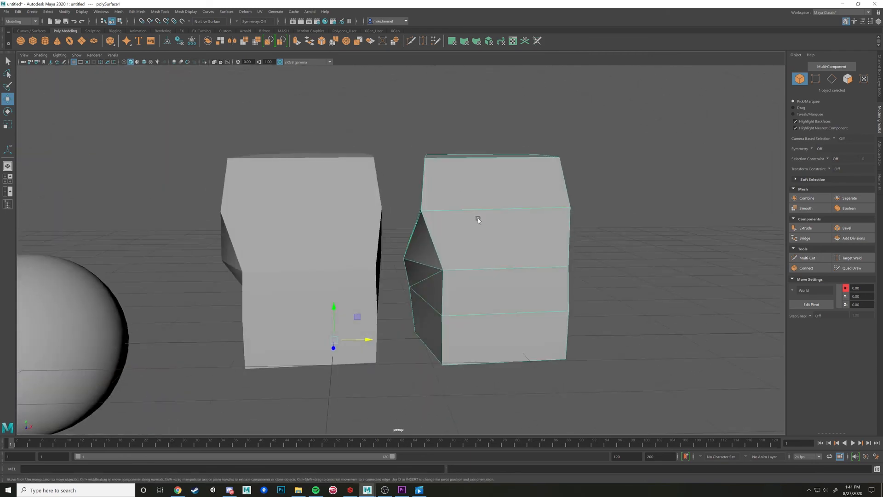
left_click(363, 243)
left_click(465, 243)
left_click(364, 243)
left_click(466, 242)
left_click(363, 243)
left_click(466, 243)
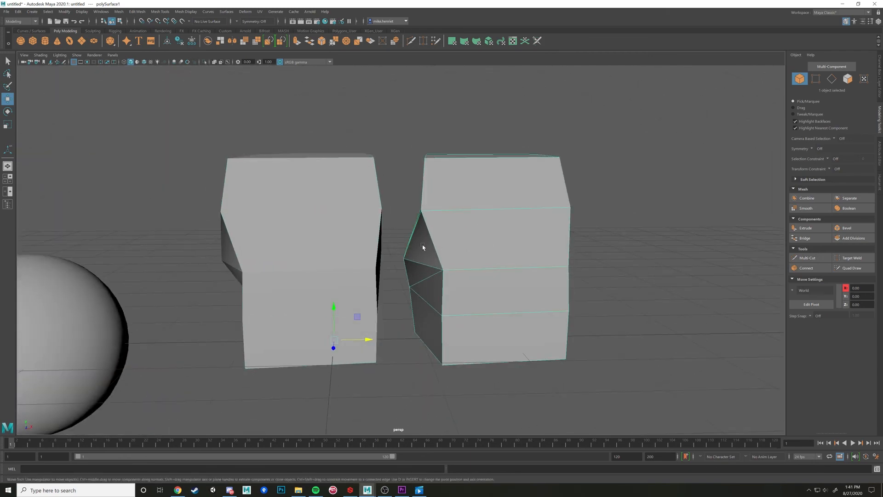